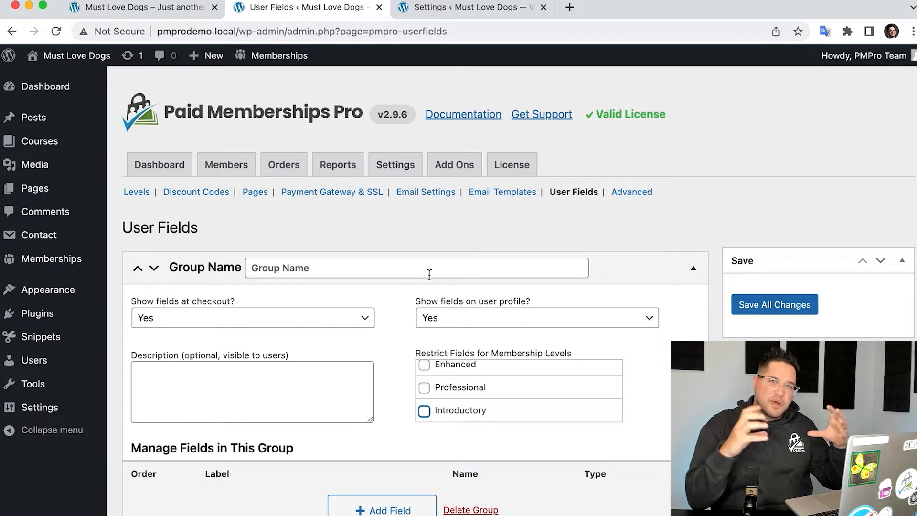
- Name the user field group "Business Information"
left_click(359, 267)
type("B")
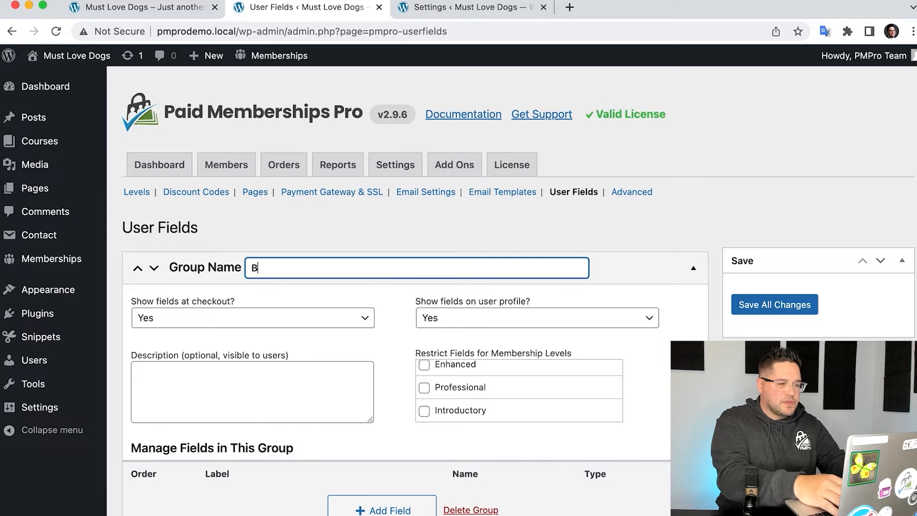
type("usiness Information")
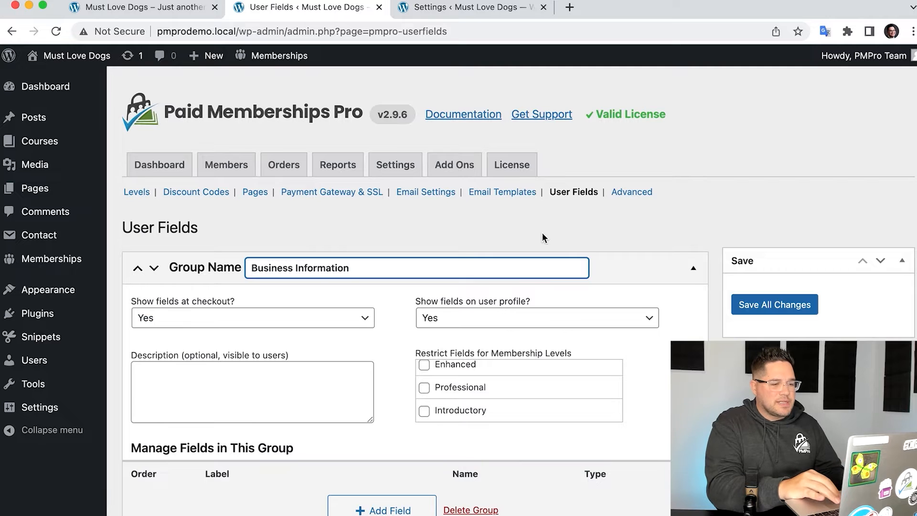
- Set the Business Information group's fields to show on the user profile with the option Yes
scroll(562, 221, "down", 3)
left_click(397, 241)
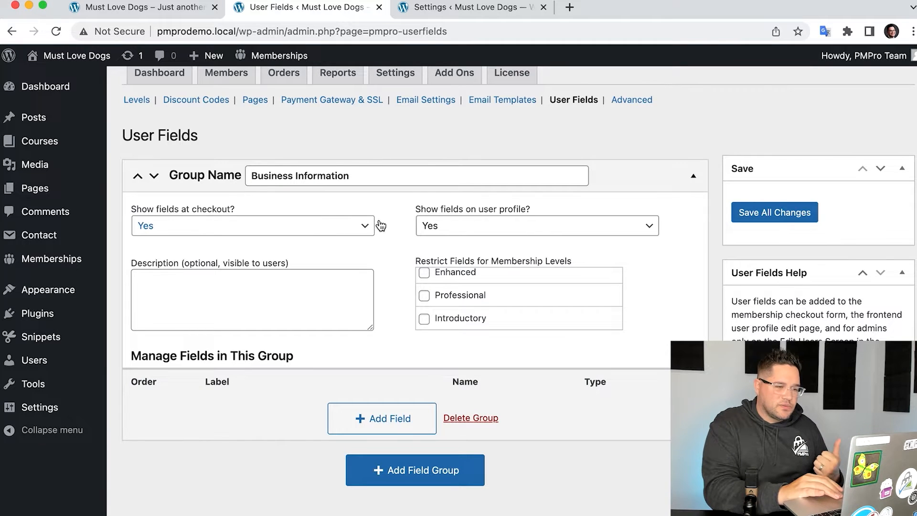
left_click(547, 230)
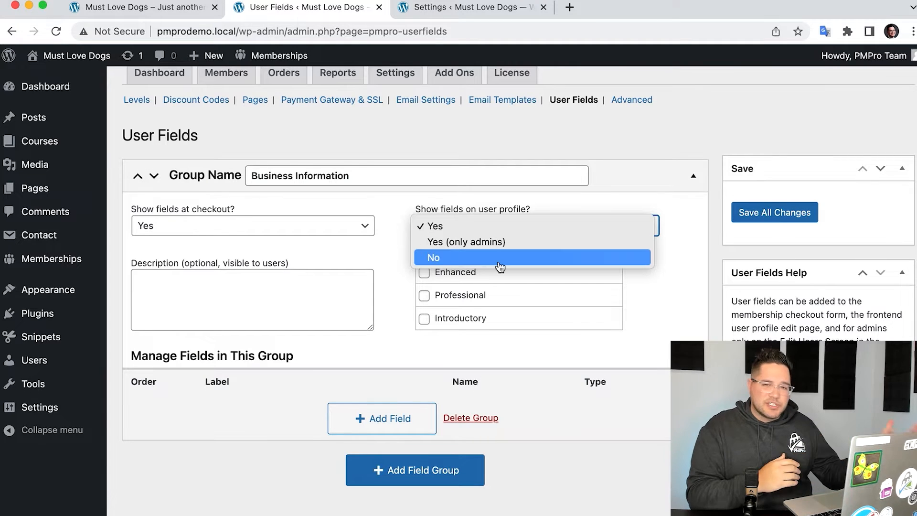
left_click(479, 229)
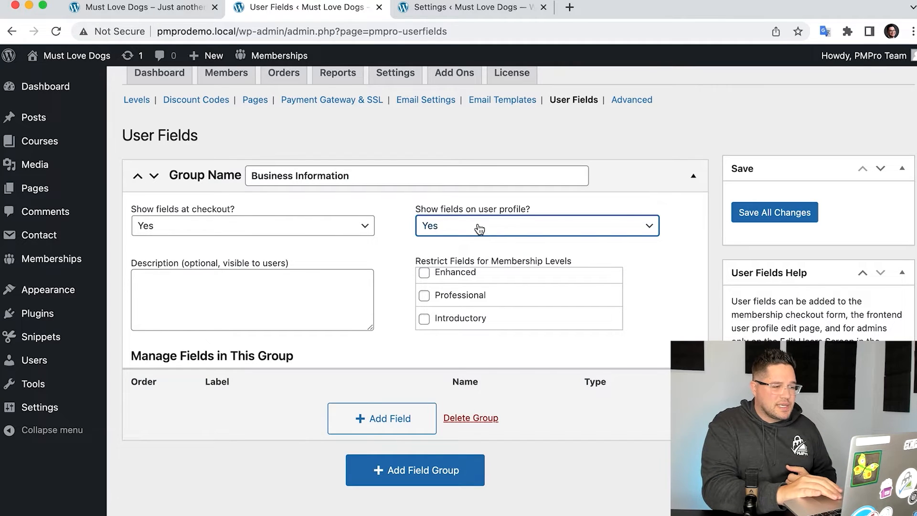
- Review the group's optional description and the membership levels its fields can be restricted to
left_click(334, 287)
scroll(400, 281, "down", 1)
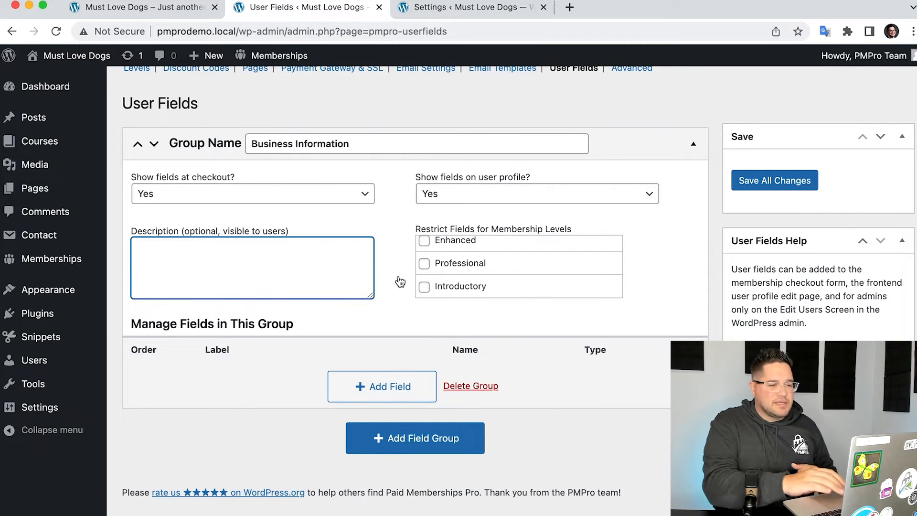
scroll(477, 268, "up", 1)
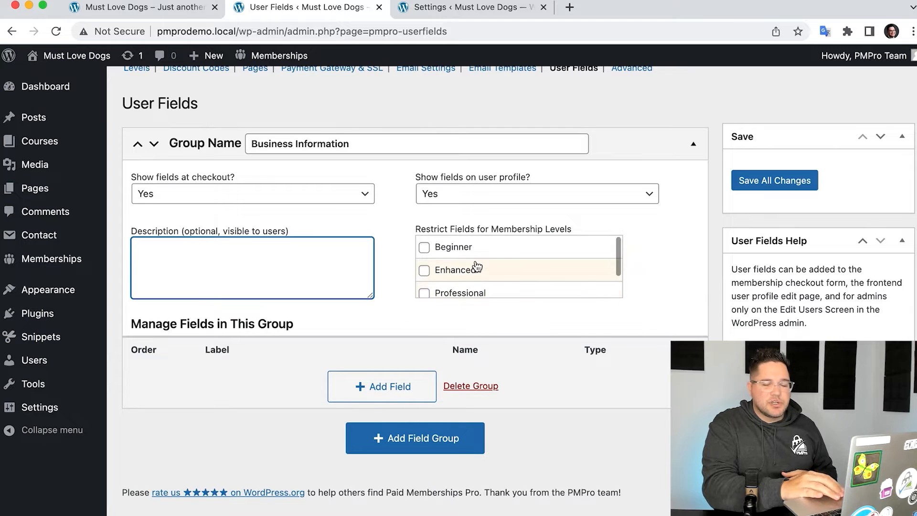
scroll(477, 267, "up", 1)
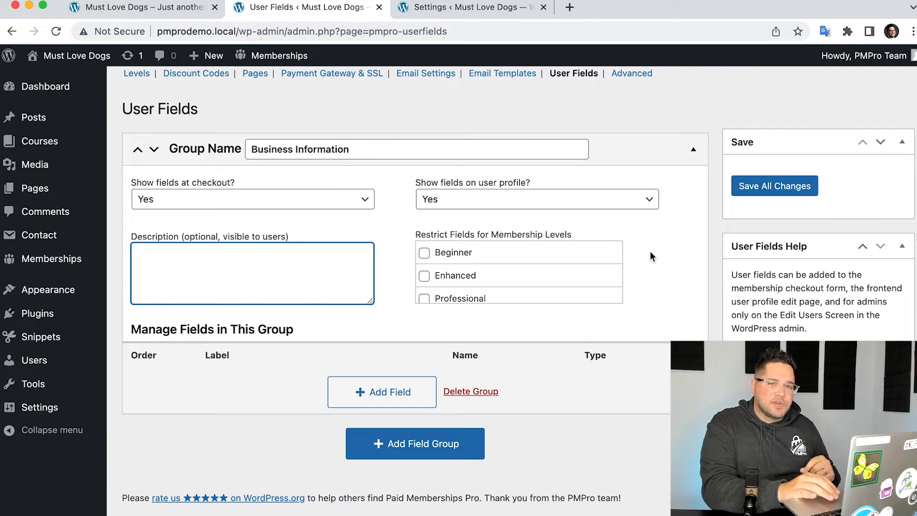
scroll(651, 252, "down", 1)
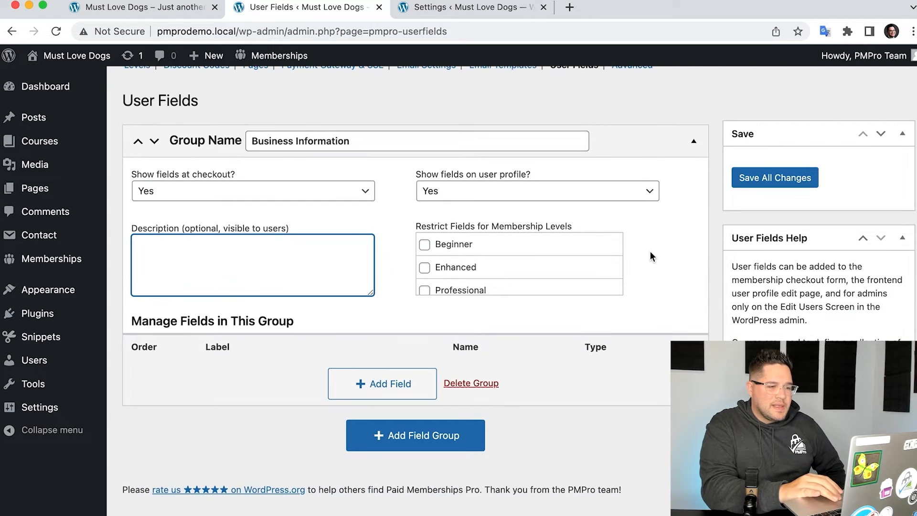
scroll(519, 262, "down", 1)
scroll(520, 263, "up", 1)
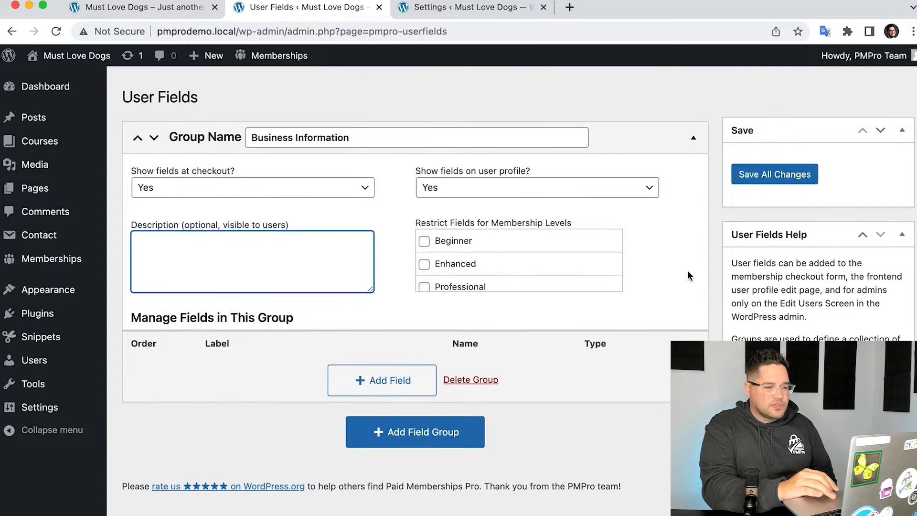
- Add a field to the Business Information group with the label "Company Name"
left_click(381, 387)
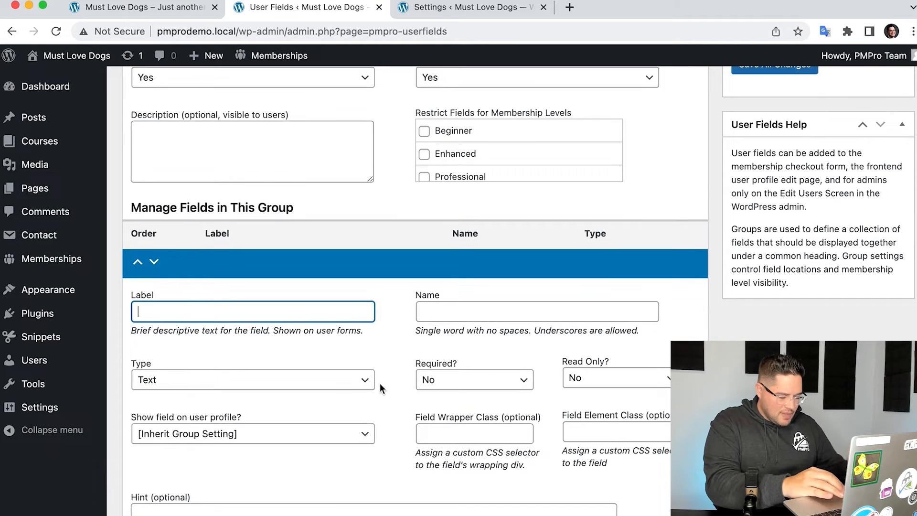
type("Ca")
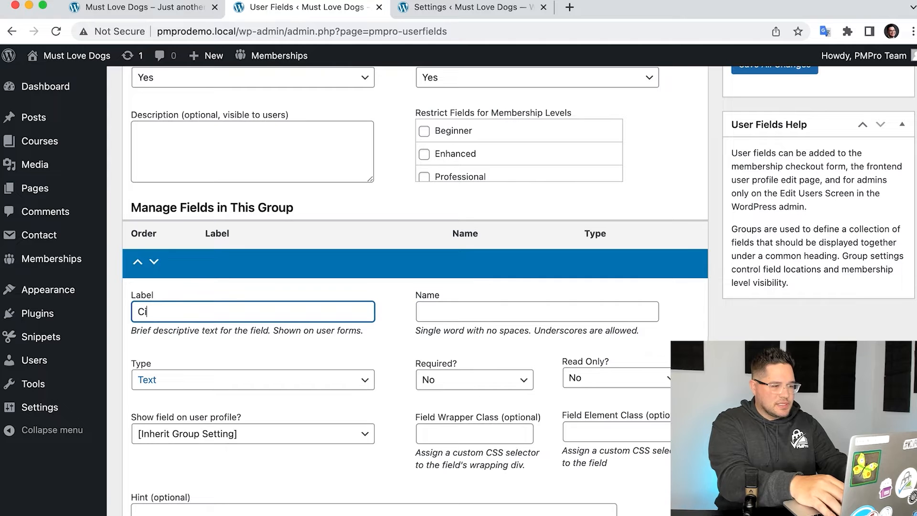
key("BackSpace")
type("ompany Name")
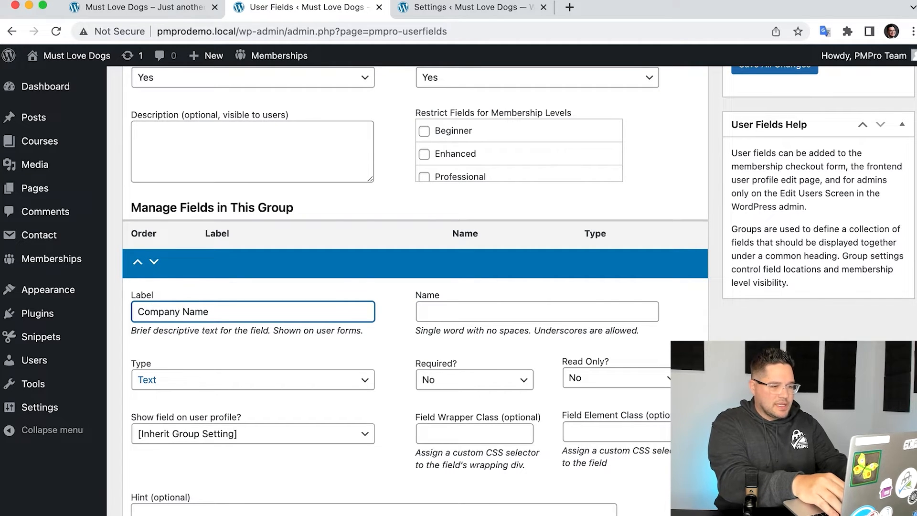
key("Tab")
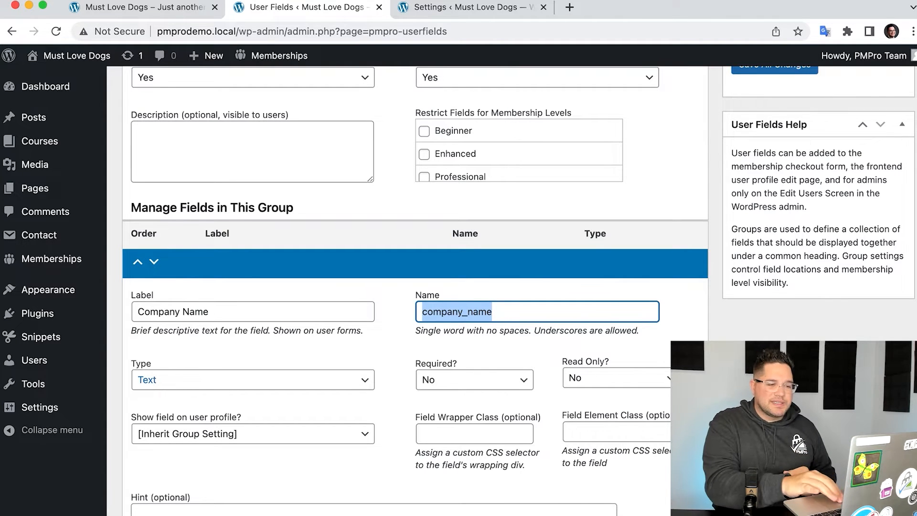
- Choose Text as the Company Name field's type and make the field required
scroll(211, 336, "down", 2)
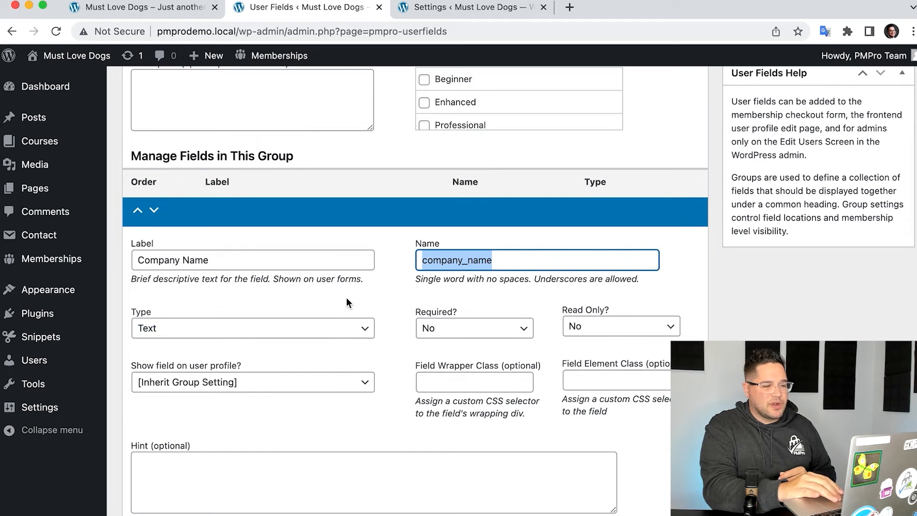
scroll(397, 288, "down", 2)
key("Tab")
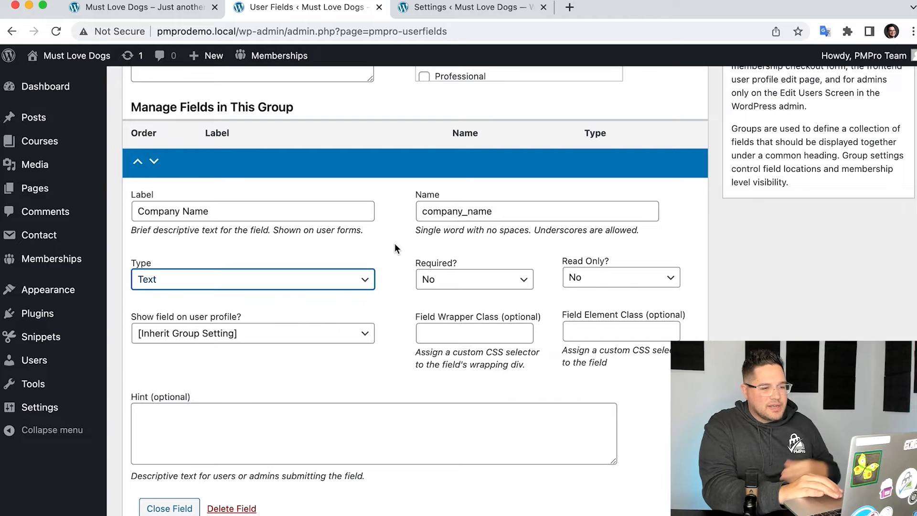
scroll(394, 247, "down", 2)
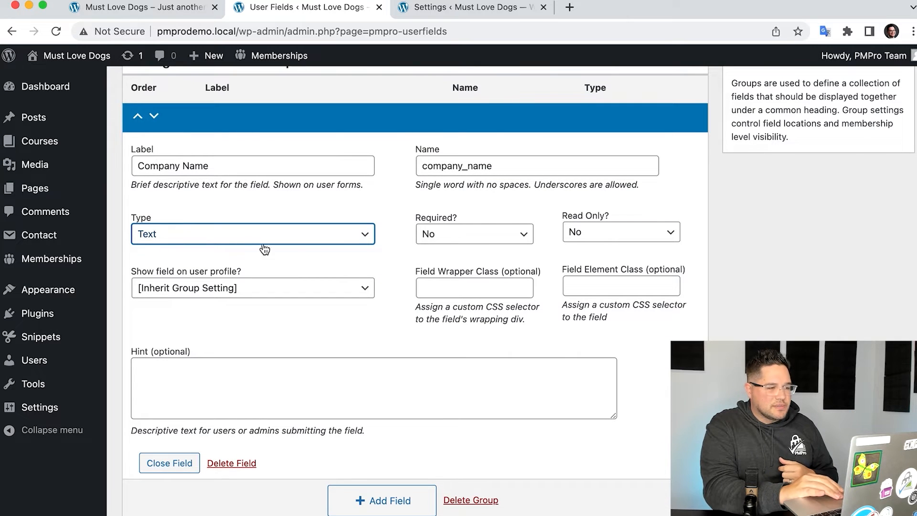
left_click(235, 232)
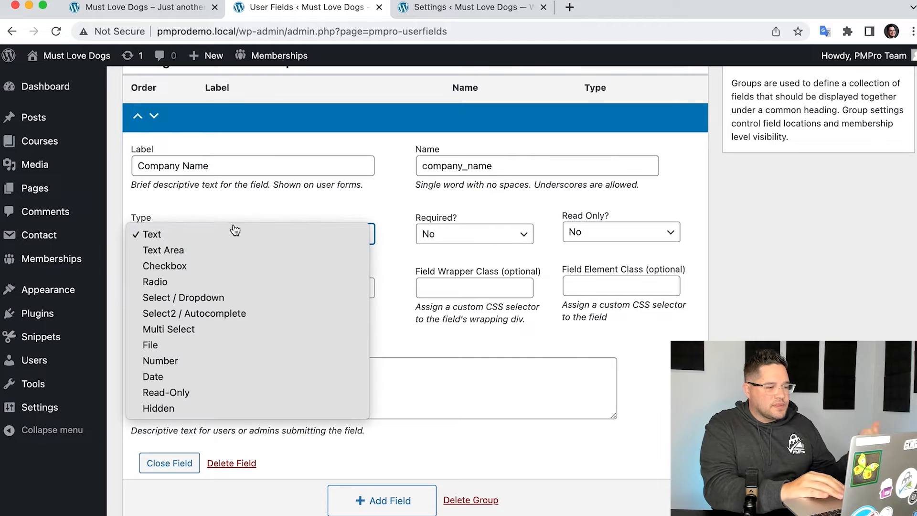
left_click(272, 241)
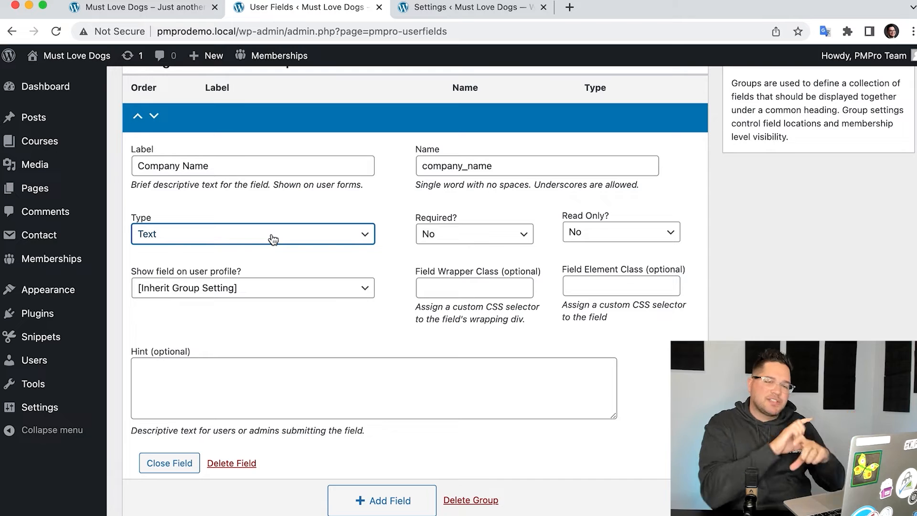
left_click(524, 241)
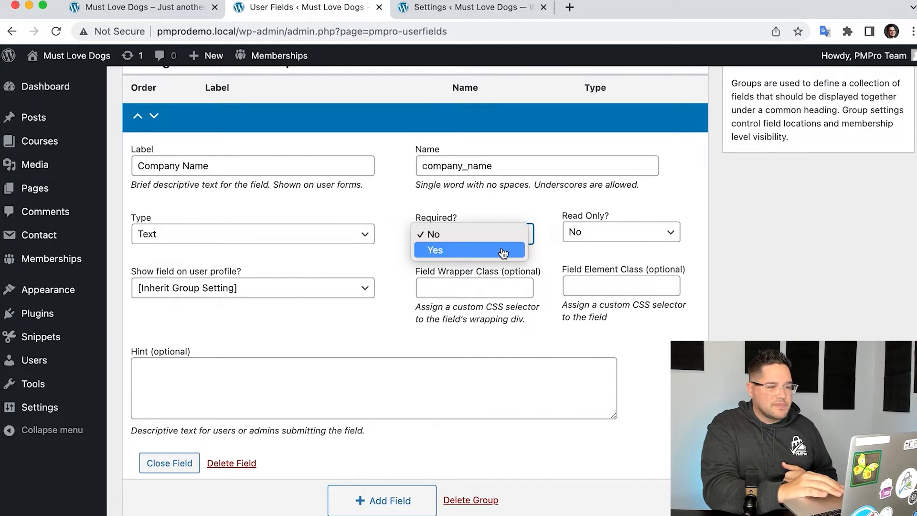
left_click(503, 251)
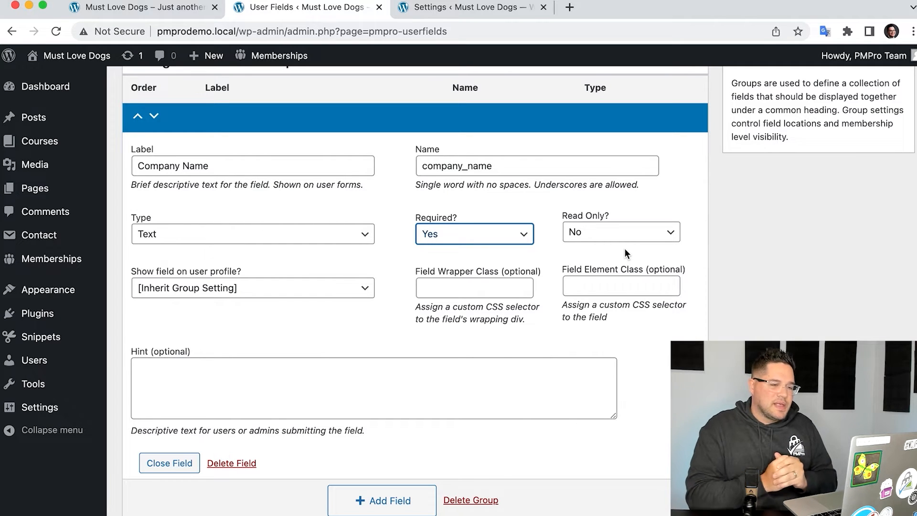
left_click(328, 319)
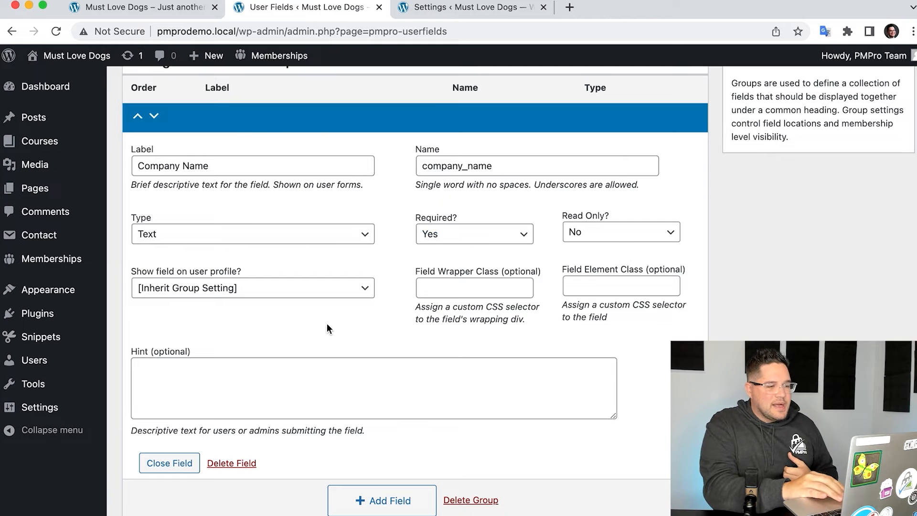
- Compare the Company Name field's profile visibility option with the group's profile setting, and examine its optional wrapper class
scroll(339, 323, "down", 1)
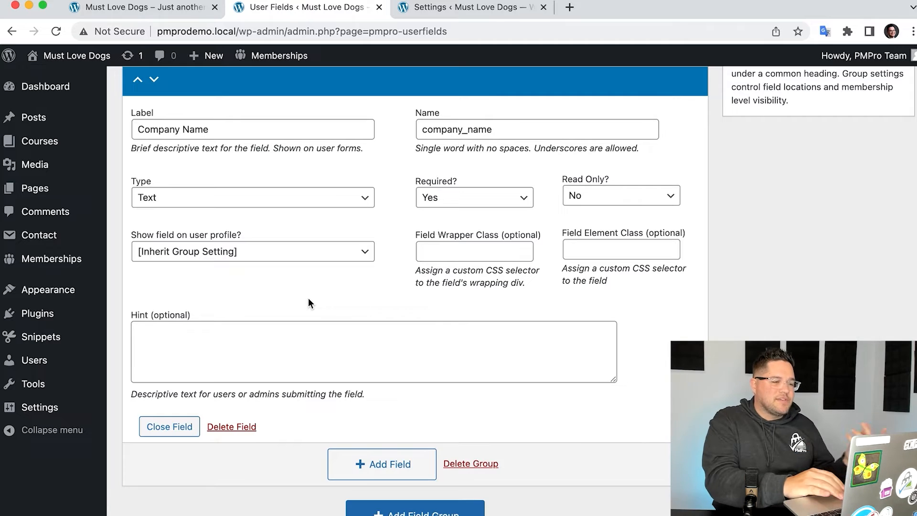
scroll(303, 254, "up", 5)
scroll(302, 247, "up", 1)
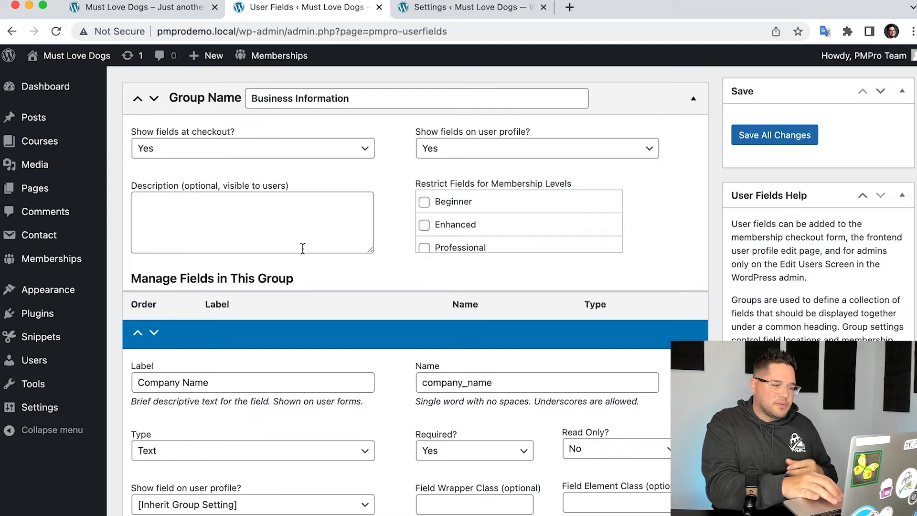
scroll(302, 248, "down", 4)
scroll(302, 250, "up", 3)
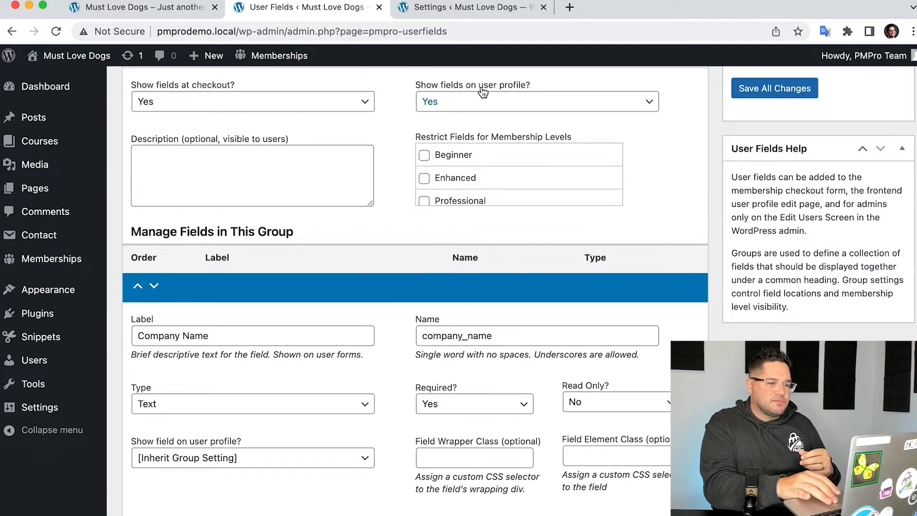
scroll(414, 334, "down", 3)
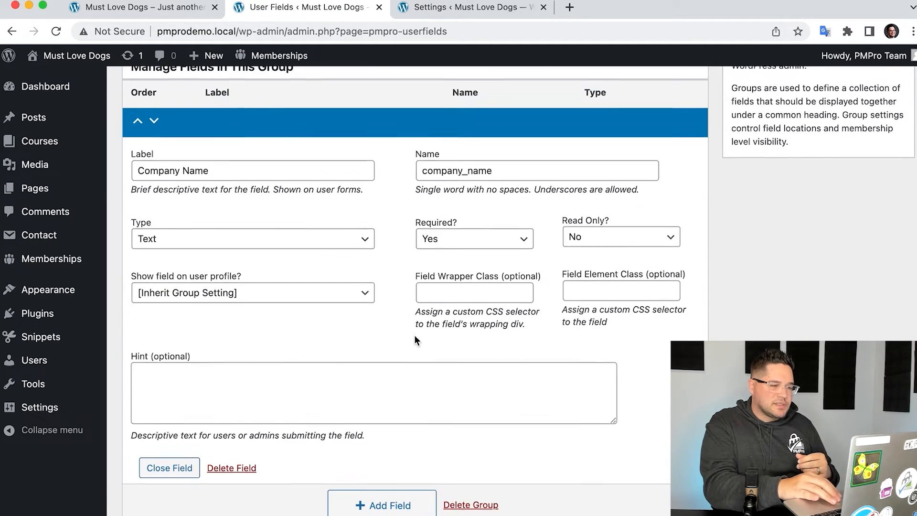
scroll(414, 334, "down", 1)
left_click(482, 263)
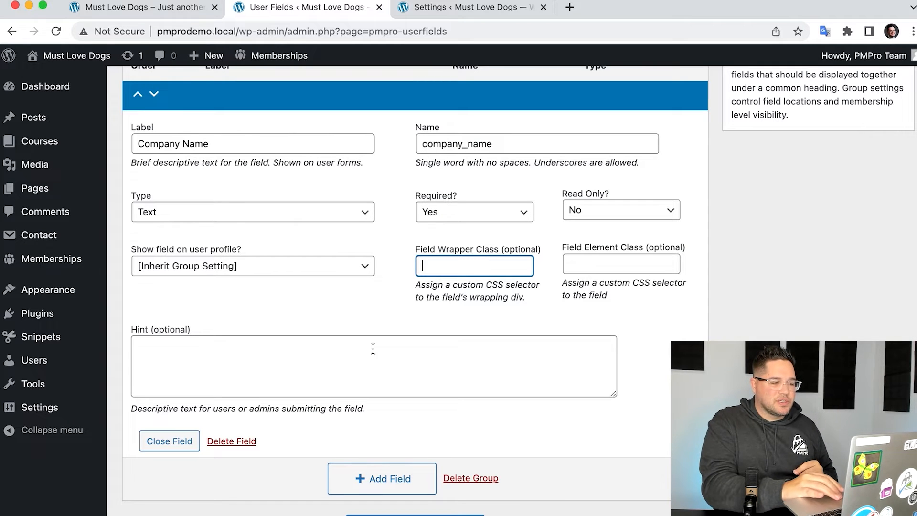
- Enter "Use the official business name." as the hint for the Company Name field
scroll(454, 352, "down", 3)
left_click(390, 301)
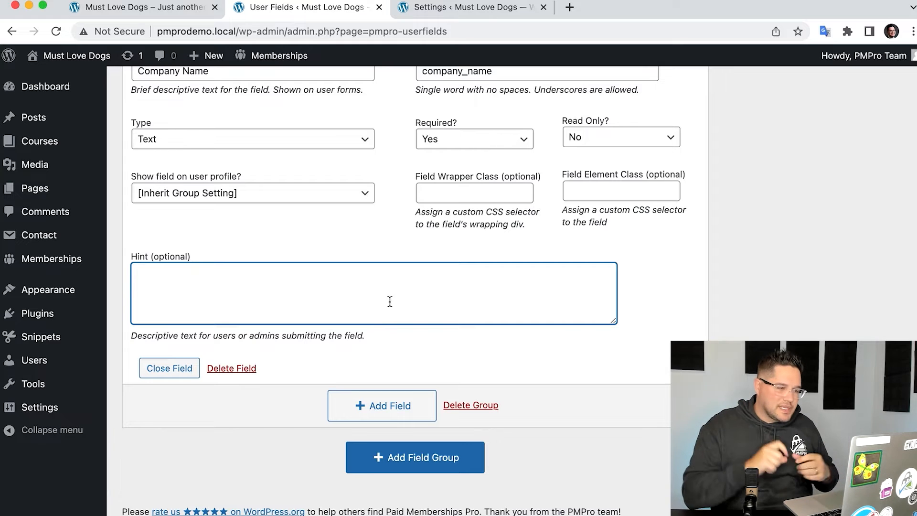
scroll(389, 300, "up", 1)
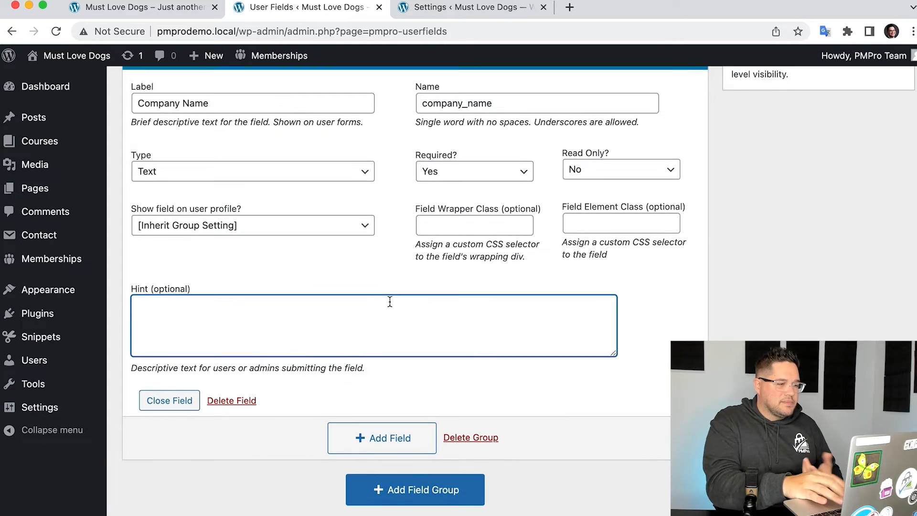
type("Use ")
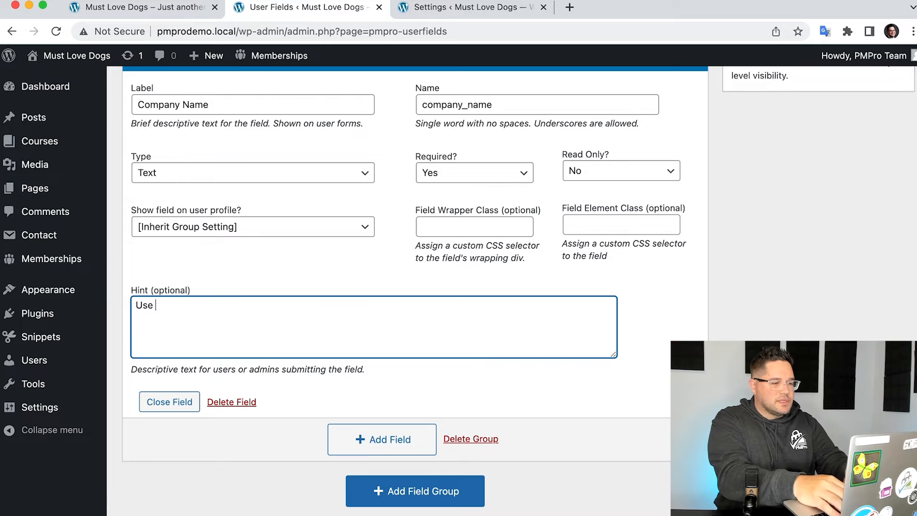
type("the official business name.")
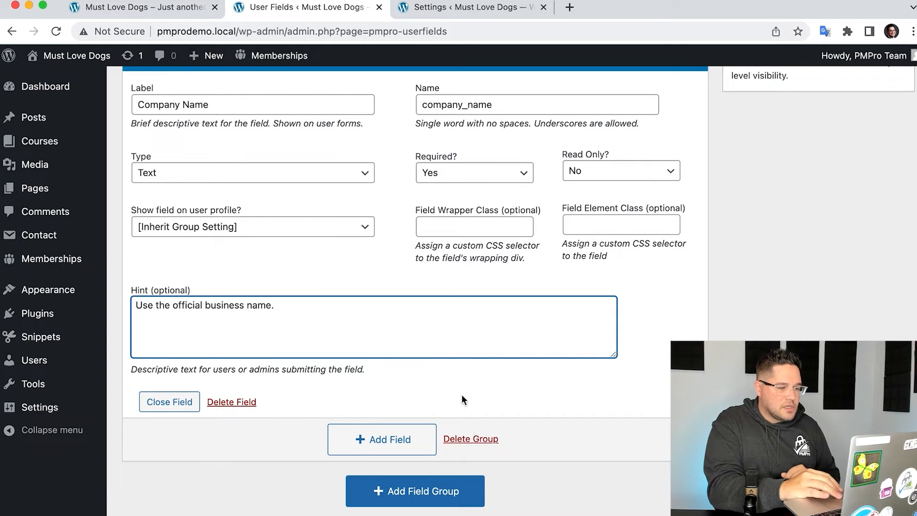
- Add a second field to the Business Information group with the label "Company Description"
left_click(415, 443)
scroll(462, 317, "down", 2)
scroll(462, 318, "down", 1)
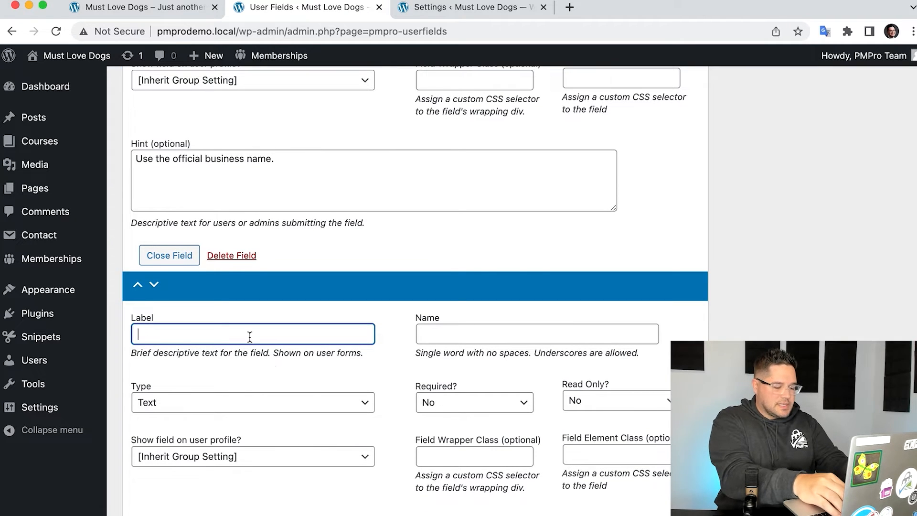
type("Comp")
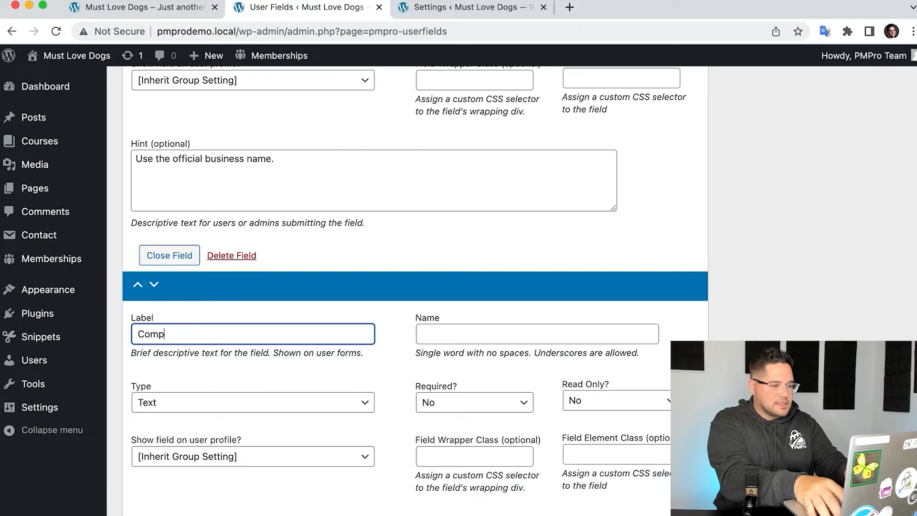
type("any Description")
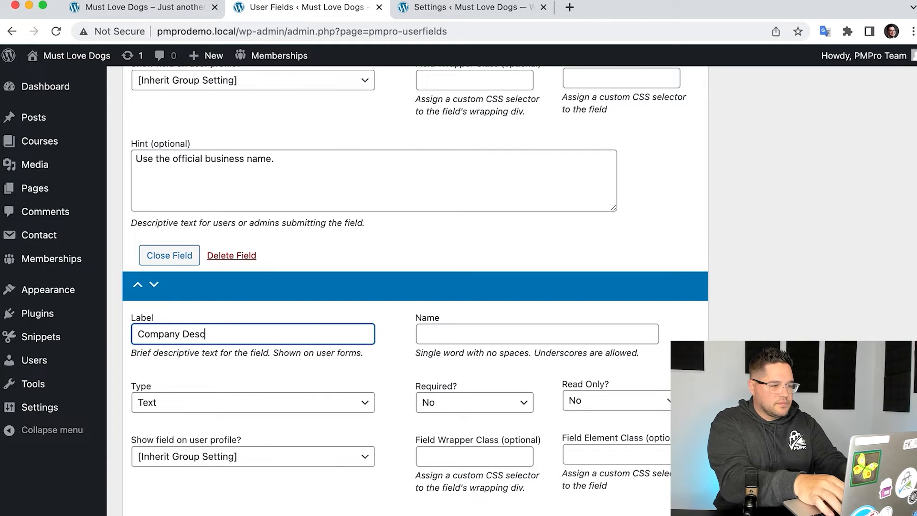
key("Tab")
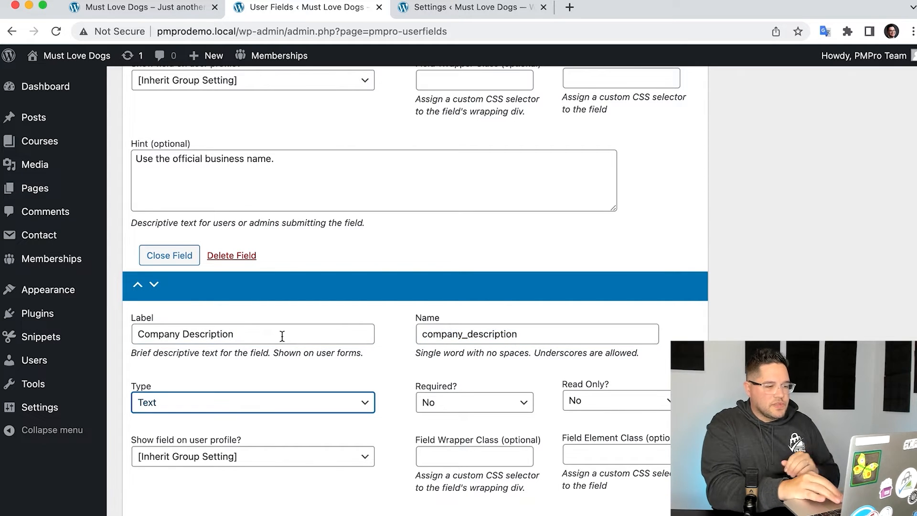
- Choose Text Area as the Company Description field's type and make the field required
scroll(327, 332, "down", 3)
left_click(310, 325)
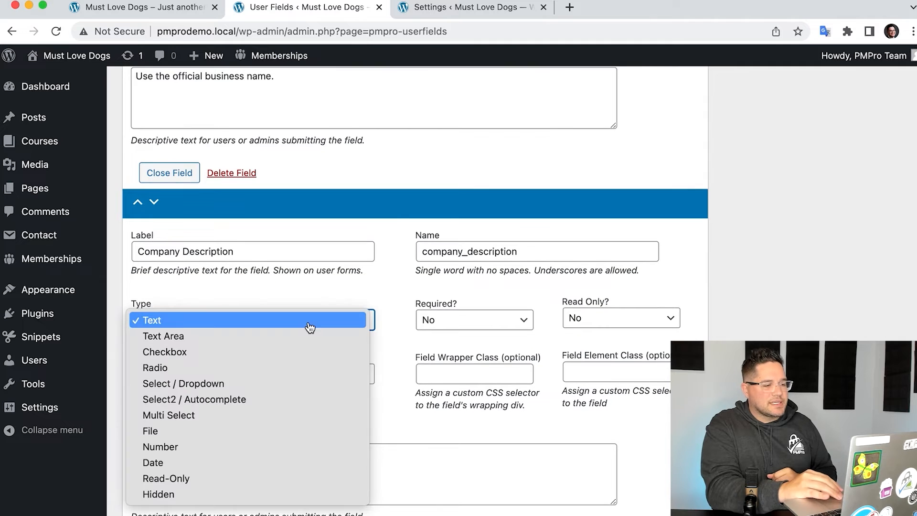
left_click(250, 338)
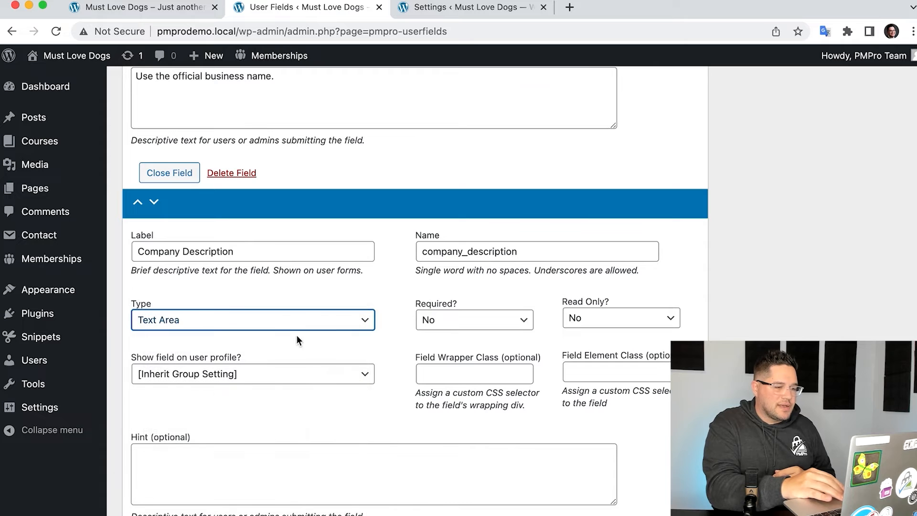
left_click(453, 325)
left_click(454, 336)
- Enter "How does your company help dogs?" as the hint for the Company Description field
scroll(374, 334, "down", 3)
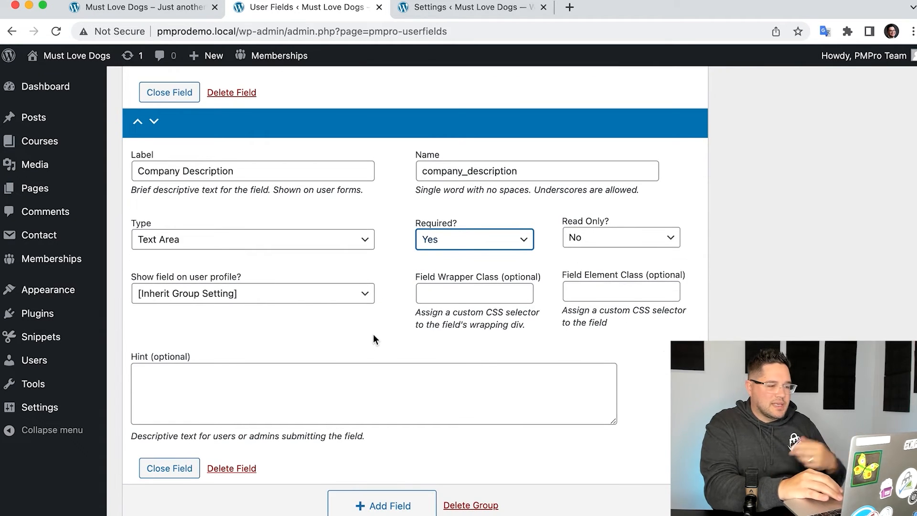
left_click(281, 382)
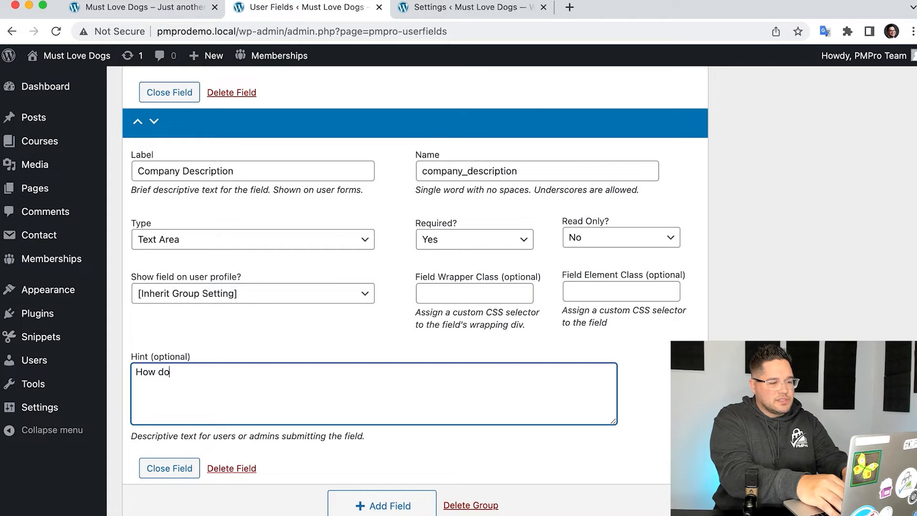
type("mpany help dogs?")
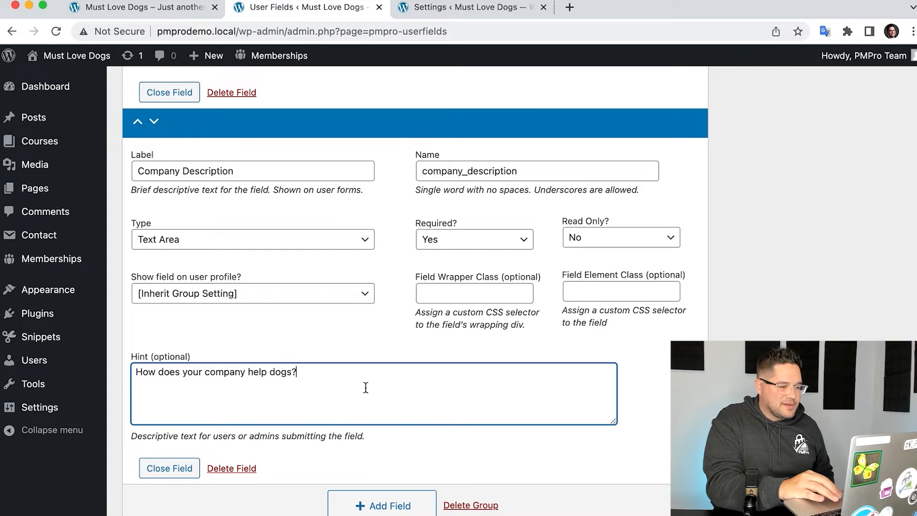
scroll(366, 387, "down", 3)
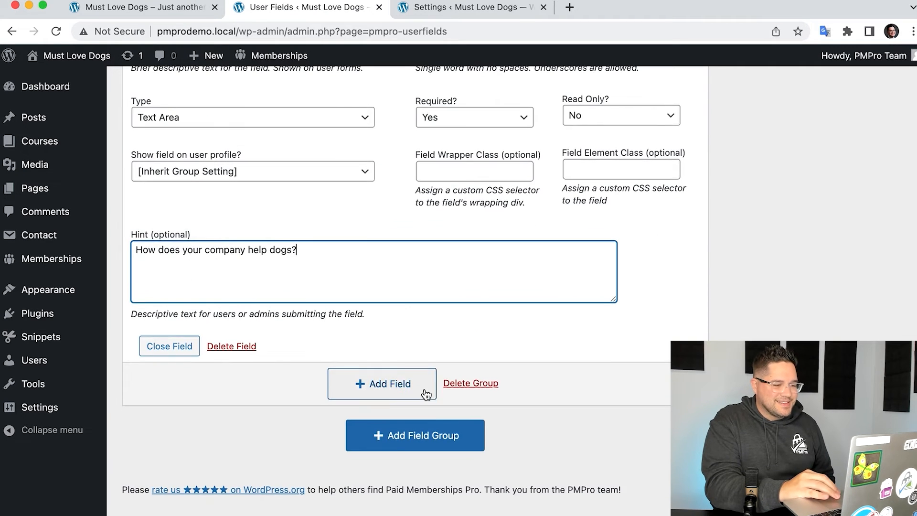
- Add a third field to the Business Information group with the label "Company Size"
left_click(394, 390)
scroll(412, 300, "down", 3)
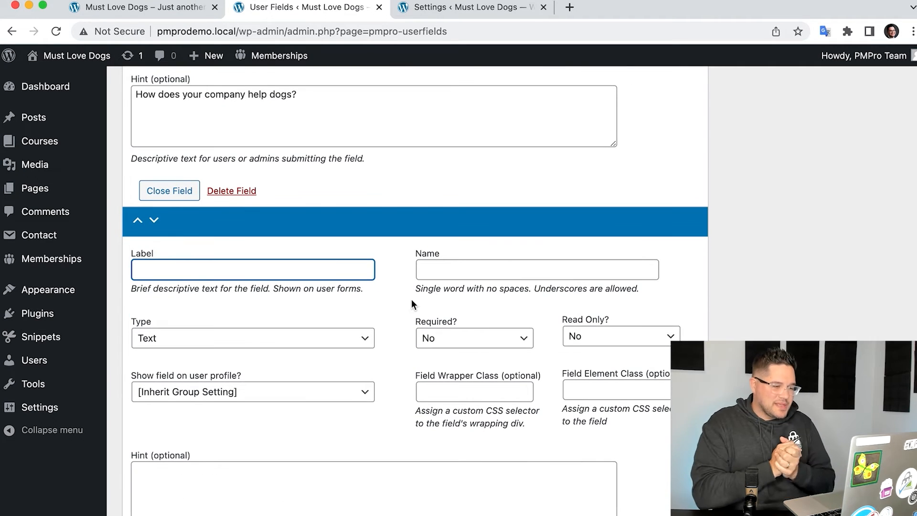
type("Size")
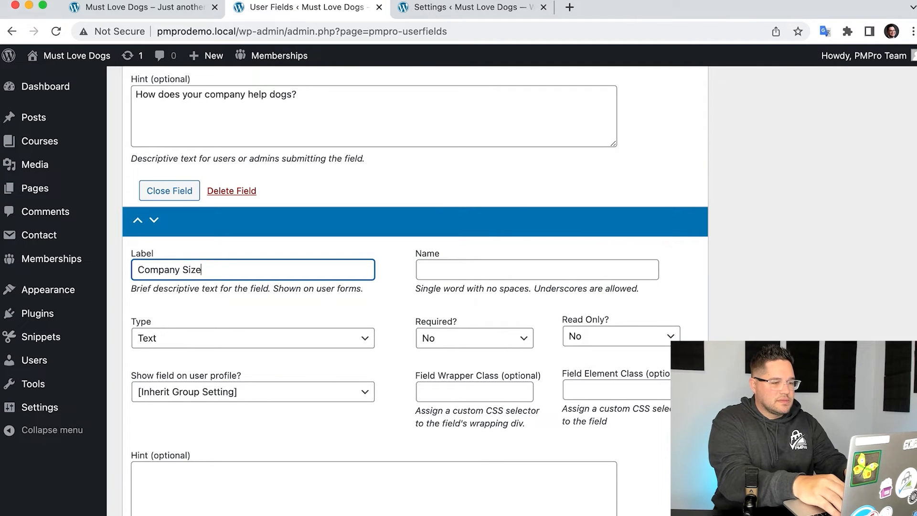
key("Tab")
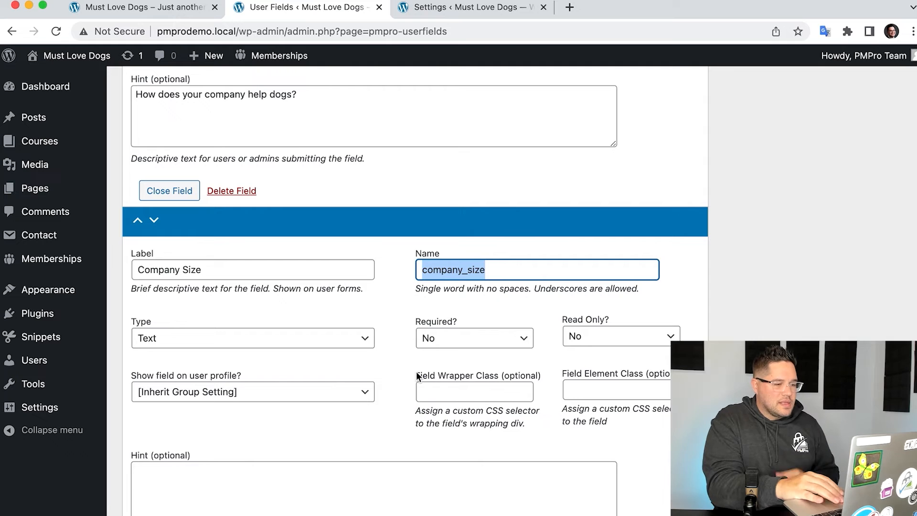
- Choose Select / Dropdown as the Company Size field's type
left_click(397, 312)
scroll(396, 312, "down", 3)
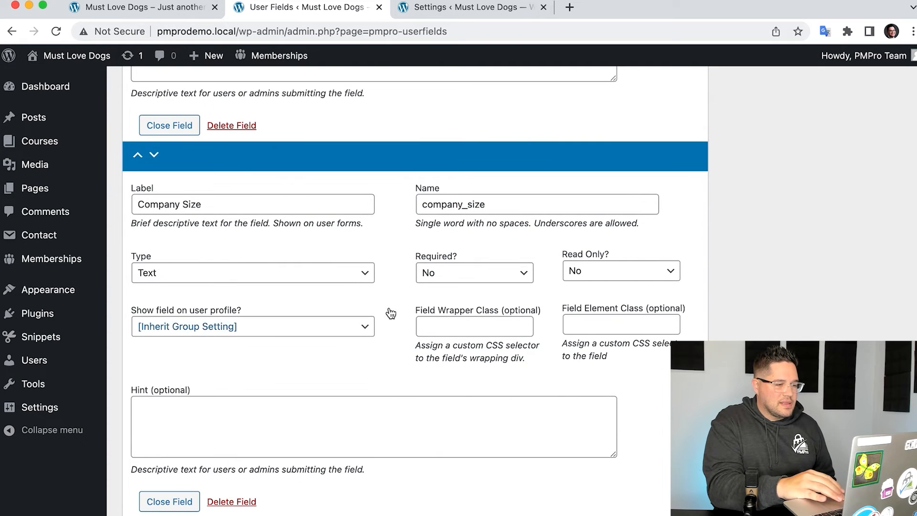
left_click(344, 279)
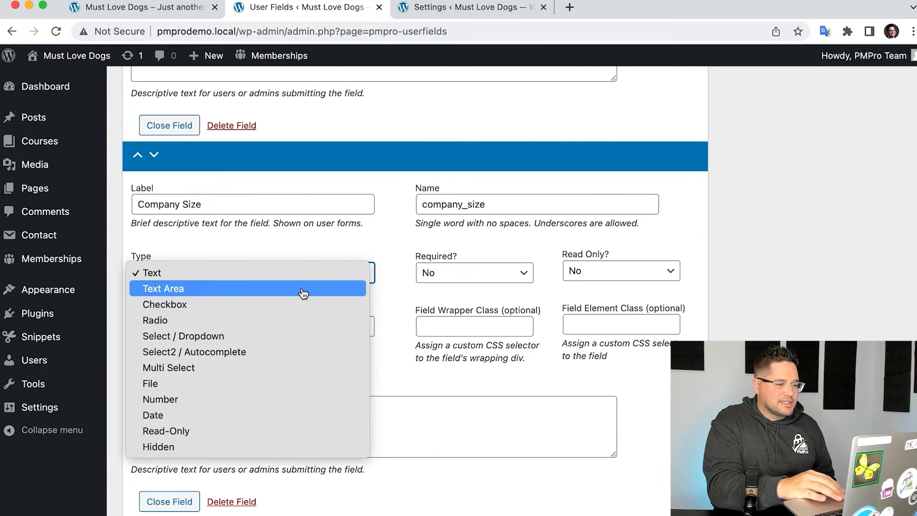
left_click(211, 336)
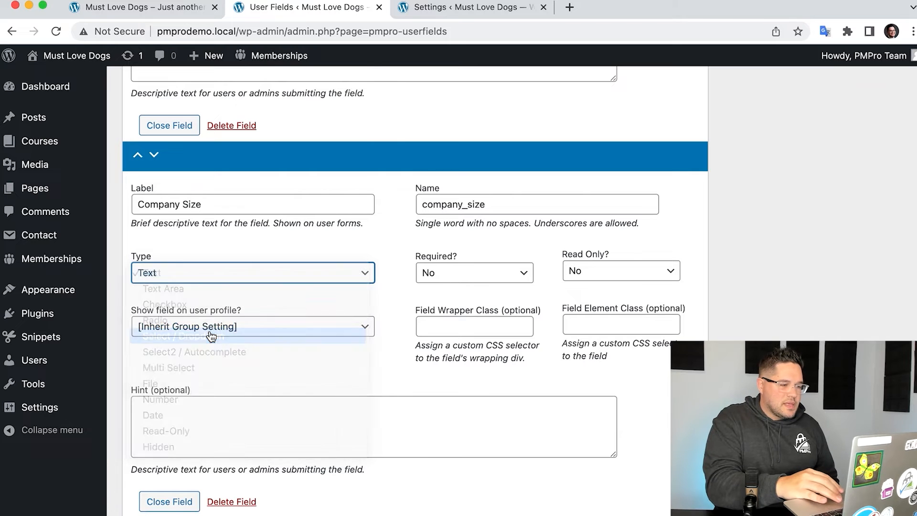
scroll(411, 282, "down", 4)
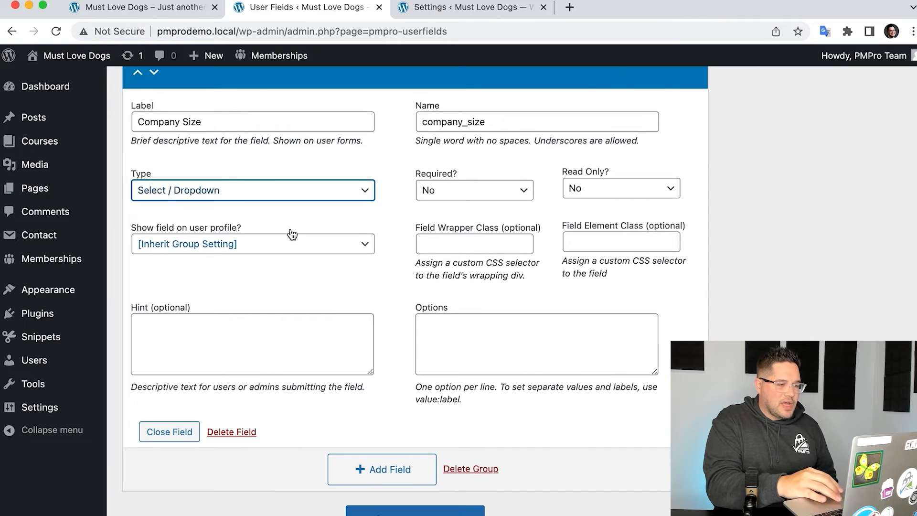
- Enter the Company Size options "1-5 People", "6-10 People" and "10+ People", one per line
left_click(494, 337)
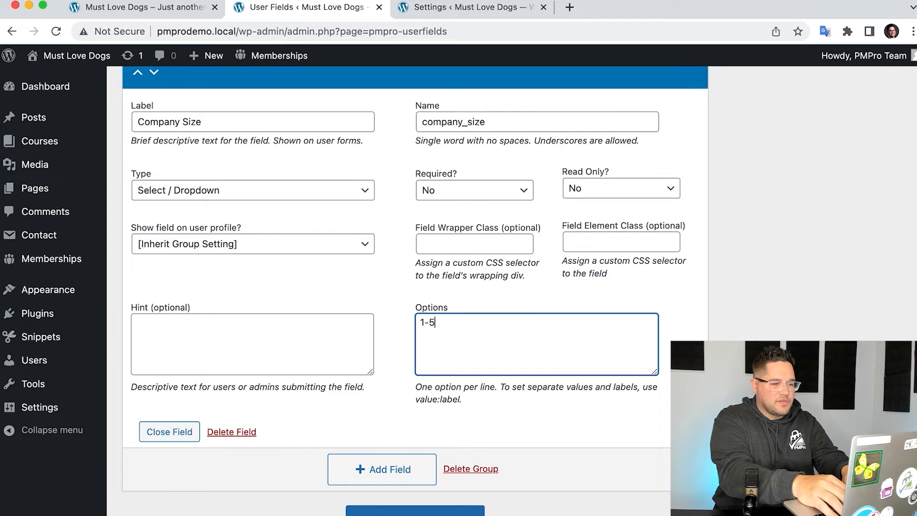
type("ople ")
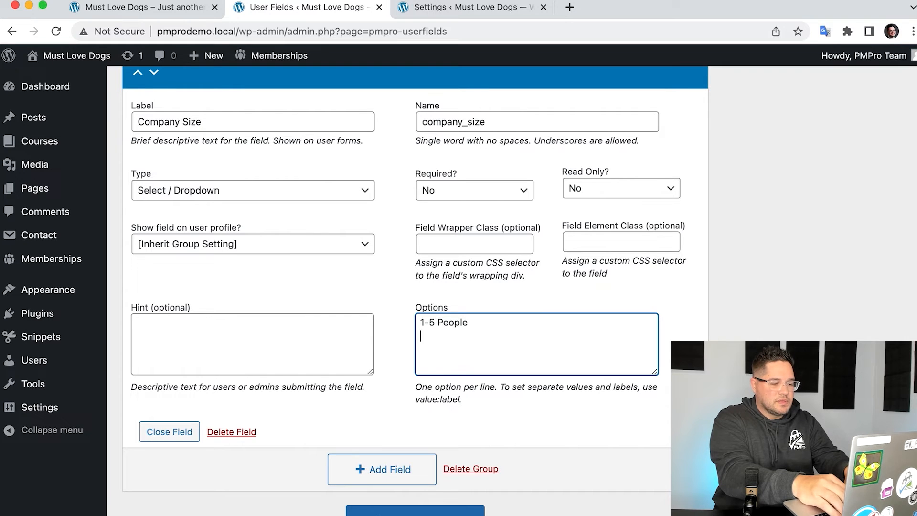
type("6-10 People")
key("Return")
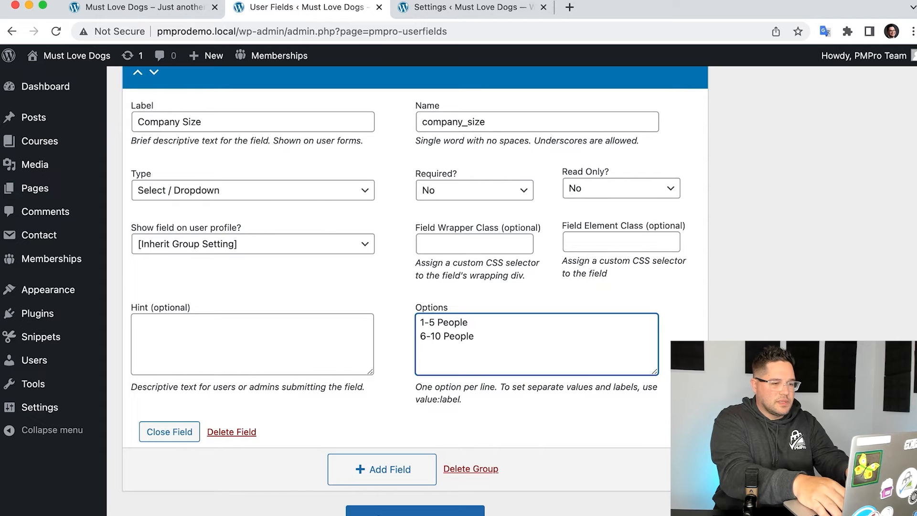
type("10+ People")
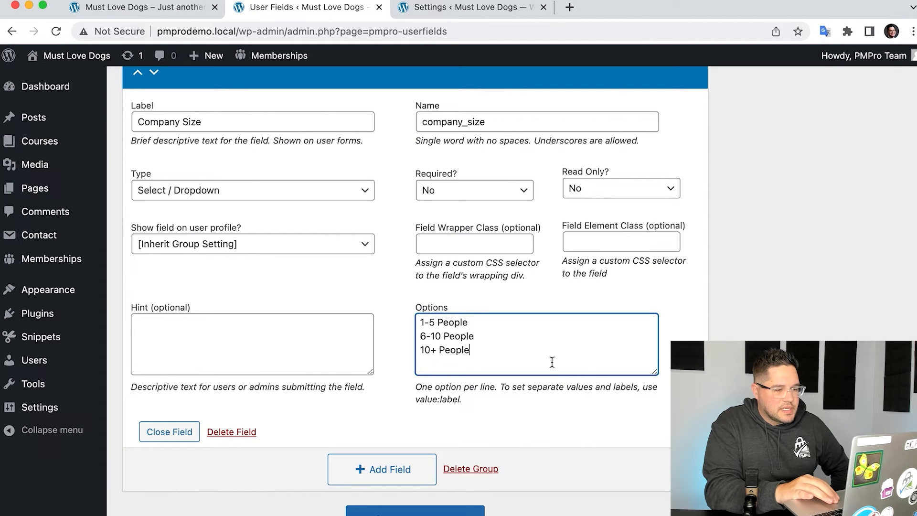
- Save all changes to the user fields
scroll(595, 380, "down", 3)
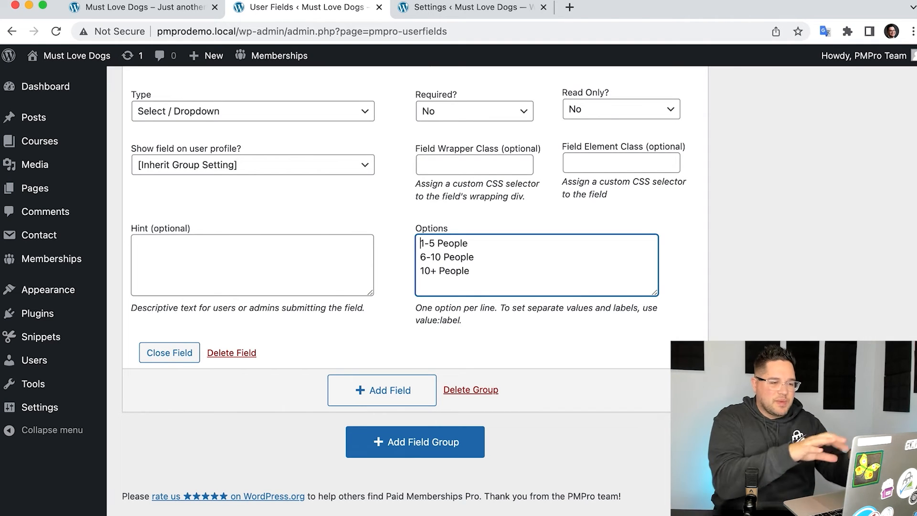
scroll(754, 279, "up", 5)
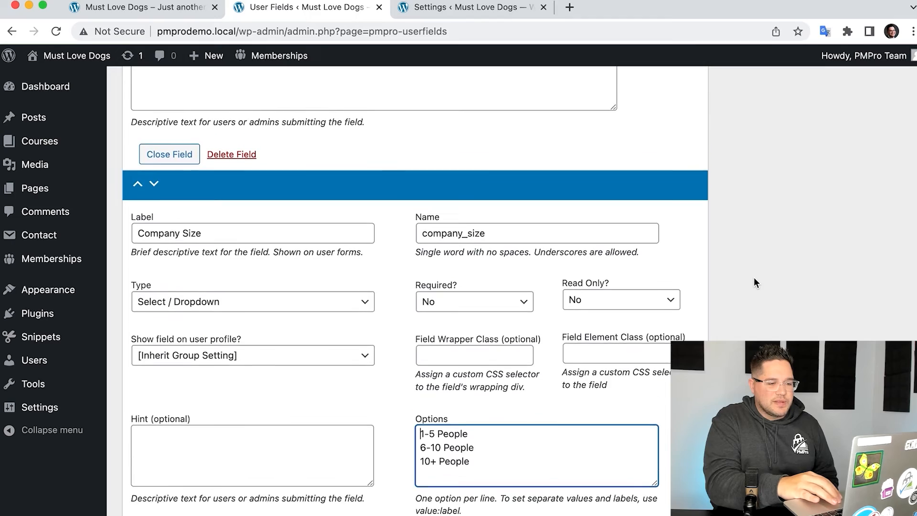
scroll(754, 282, "up", 15)
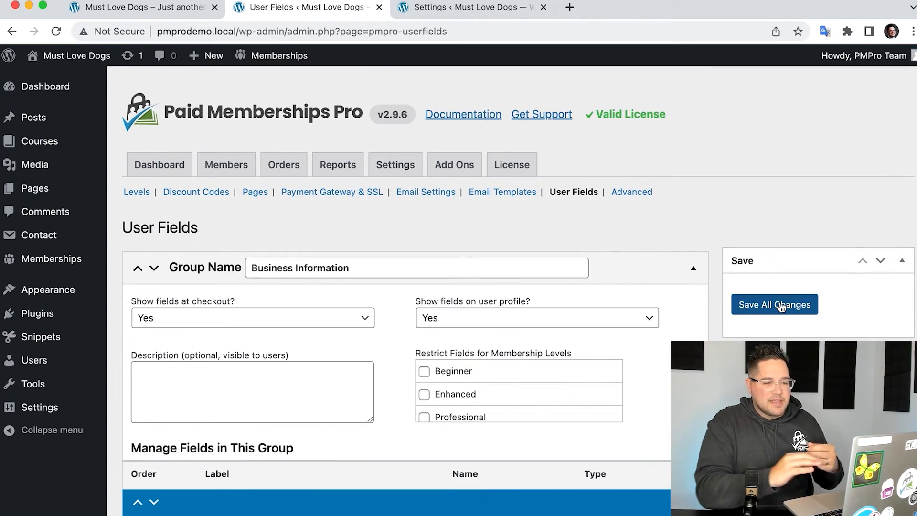
left_click(781, 305)
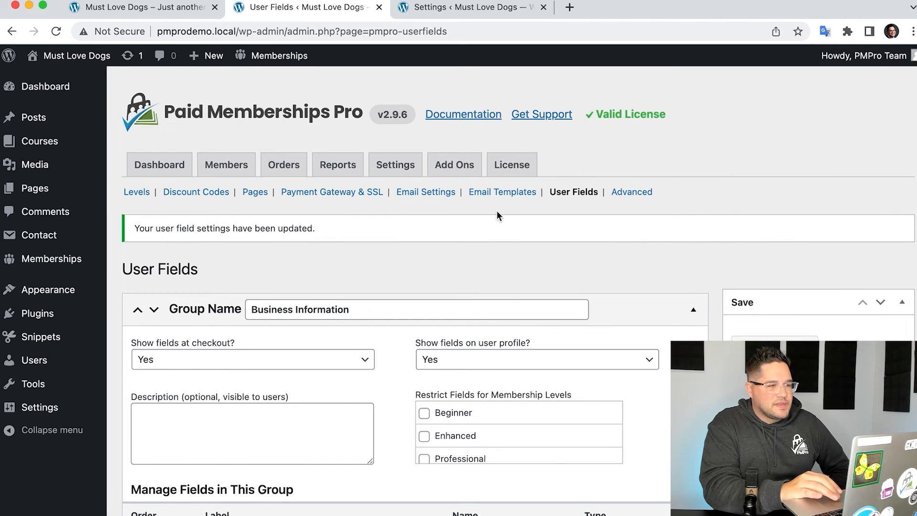
- Switch to the public Must Love Dogs site and open the checkout for the Enhanced membership level
left_click(177, 10)
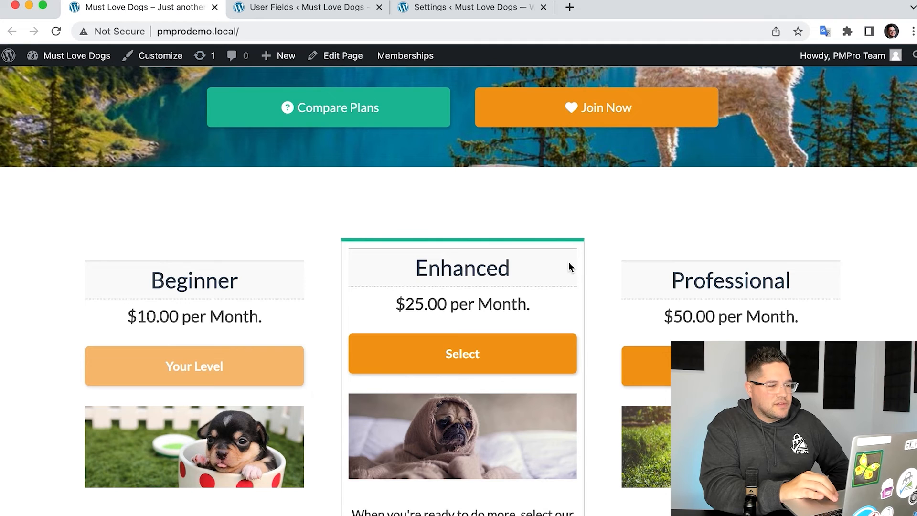
scroll(568, 265, "up", 6)
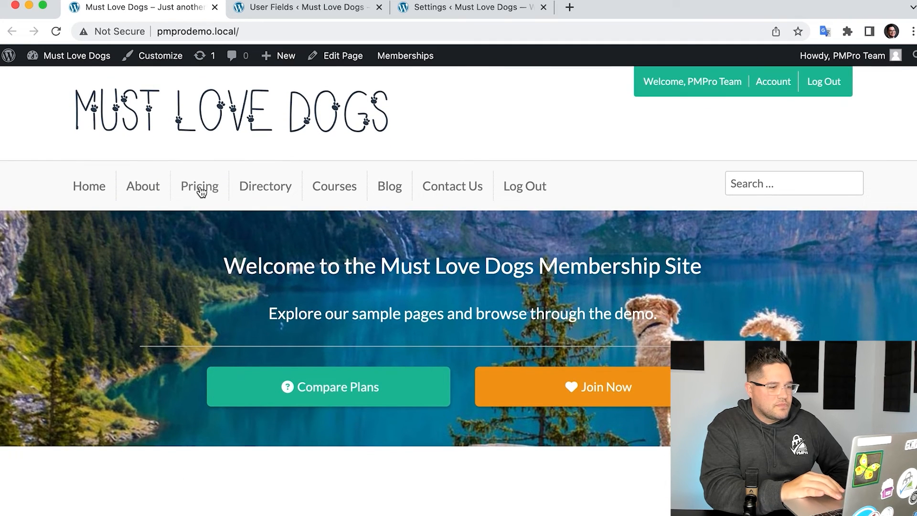
left_click(330, 395)
left_click(464, 288)
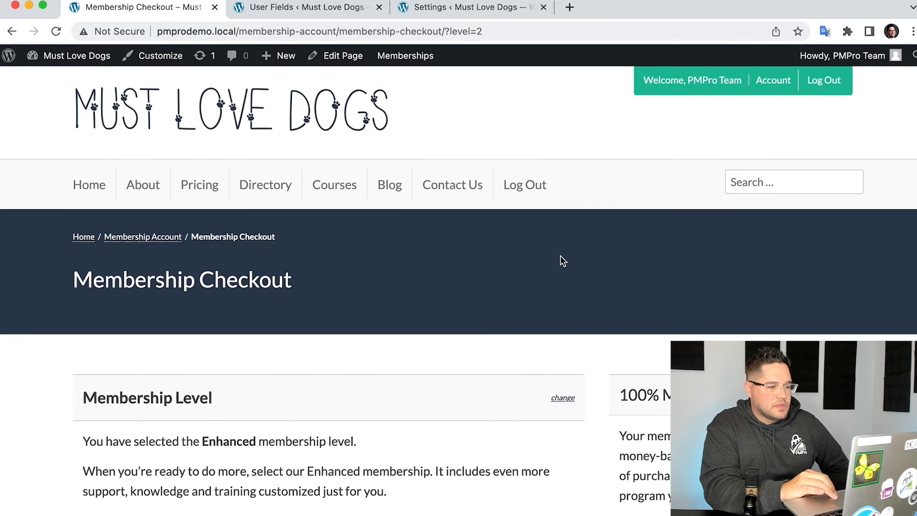
- Examine the Business Information fields on the checkout page, including the Company Size choices
scroll(560, 257, "down", 9)
scroll(562, 261, "down", 2)
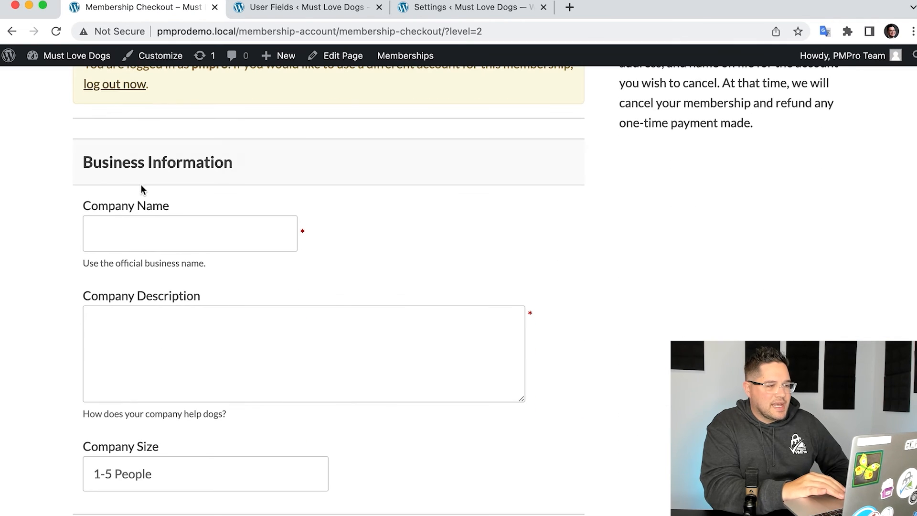
scroll(311, 171, "down", 2)
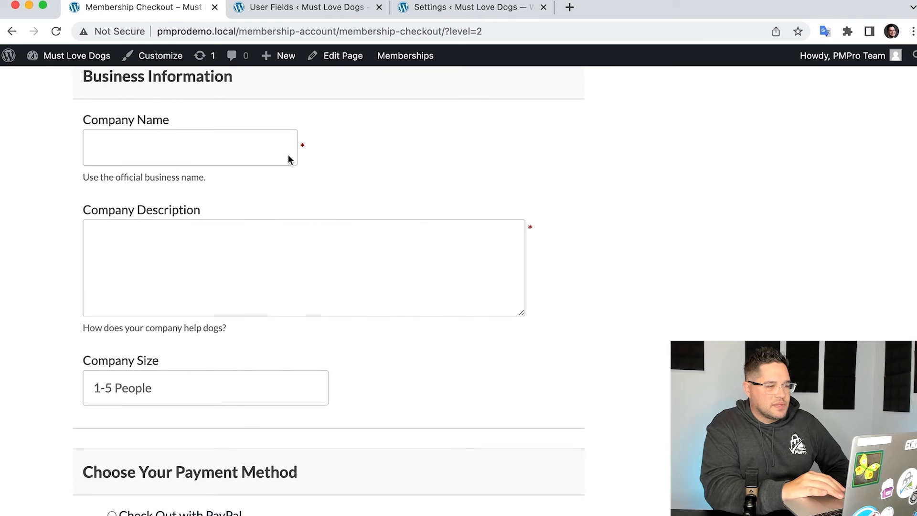
scroll(155, 232, "down", 2)
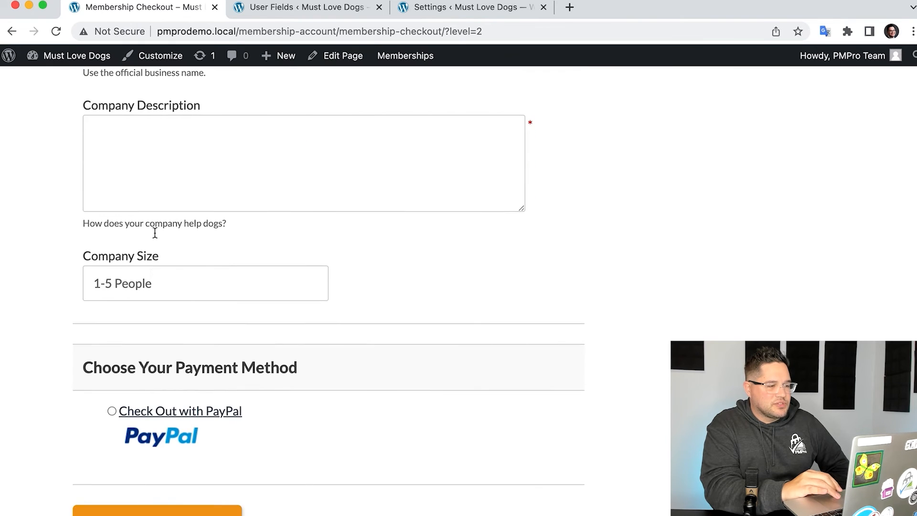
left_click(150, 279)
left_click(142, 310)
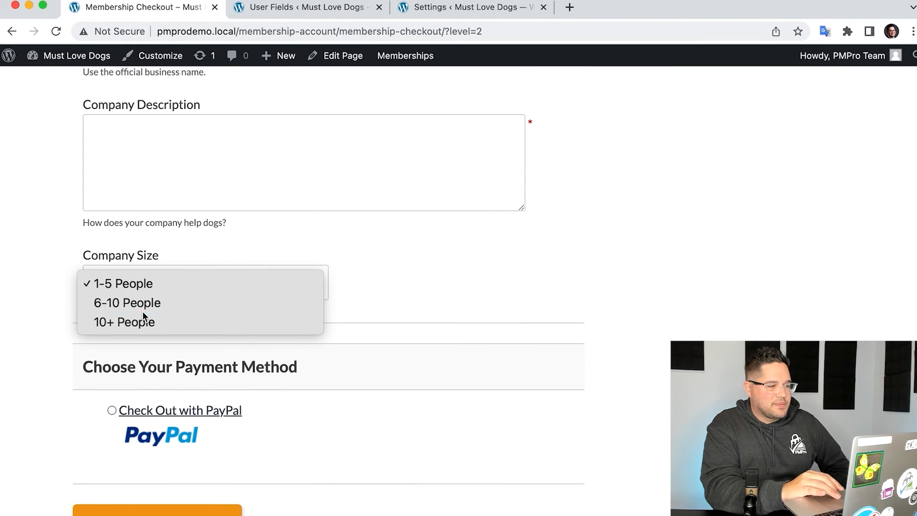
scroll(281, 286, "up", 6)
left_click(150, 354)
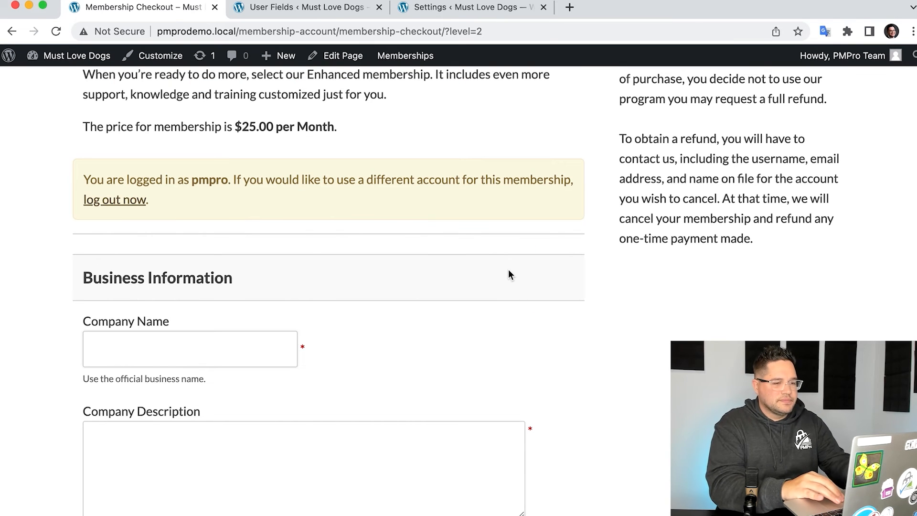
scroll(509, 269, "up", 1)
scroll(508, 269, "down", 1)
scroll(508, 270, "up", 2)
scroll(509, 274, "up", 10)
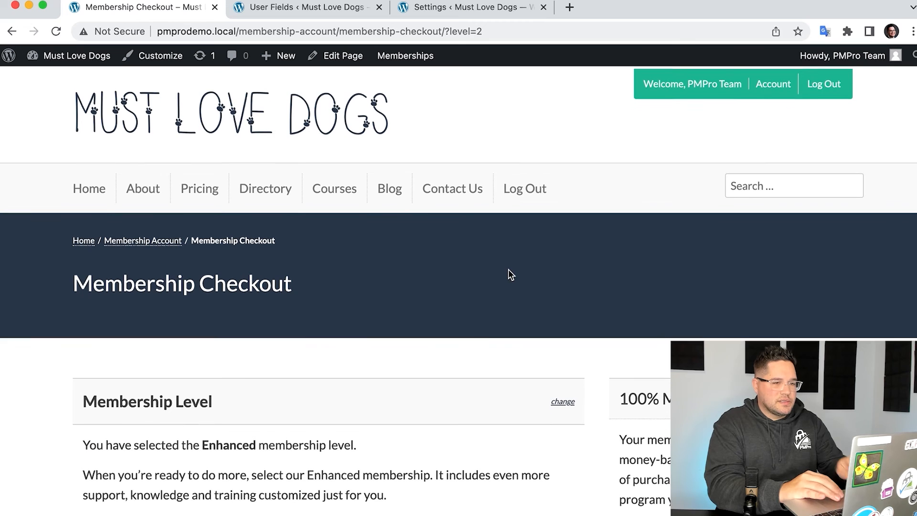
- Open the member account's profile for editing on the public site and examine its Business Information fields
left_click(770, 86)
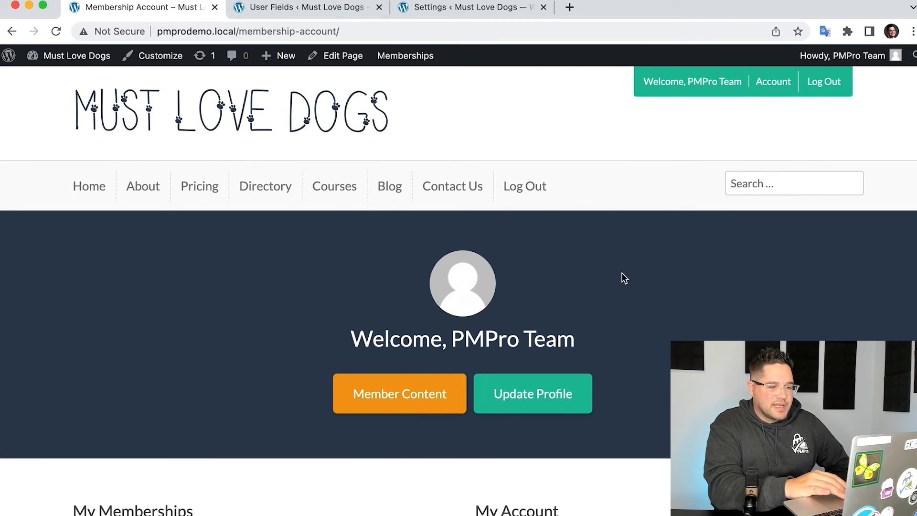
scroll(549, 342, "down", 8)
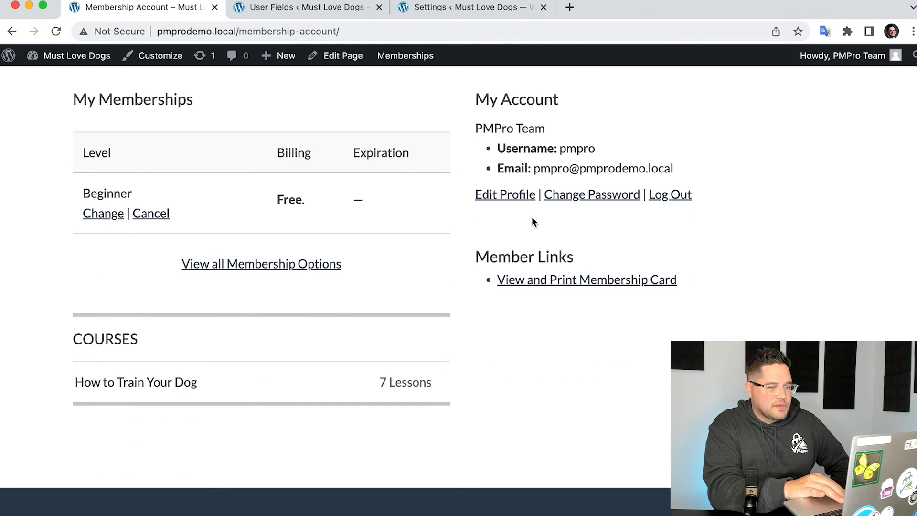
scroll(531, 217, "up", 2)
left_click(507, 286)
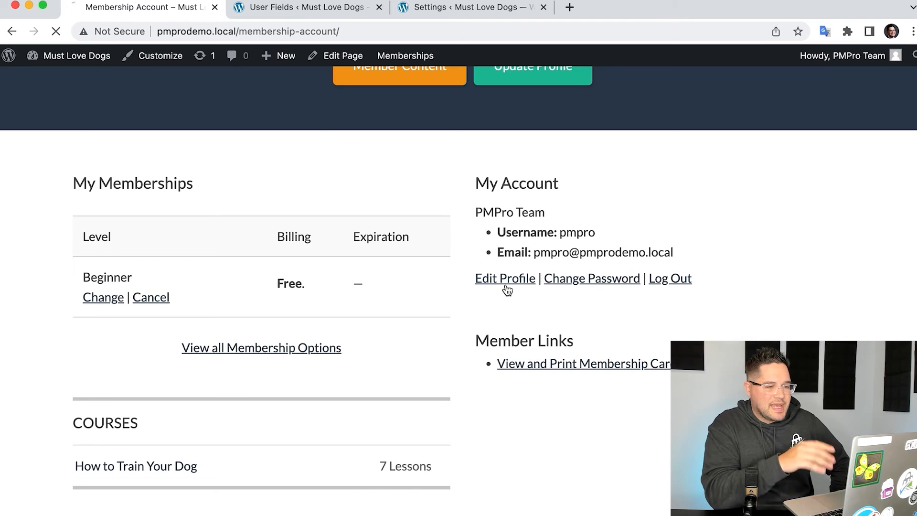
scroll(505, 284, "down", 10)
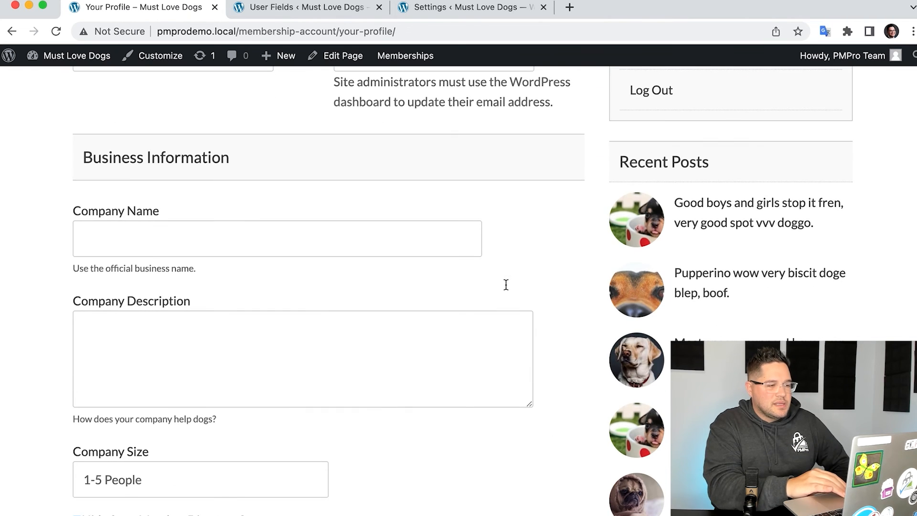
scroll(205, 275, "down", 2)
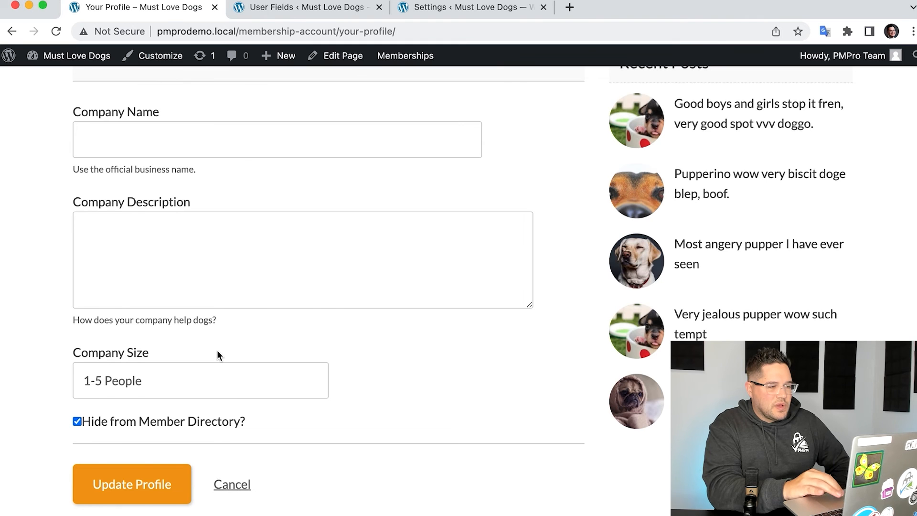
scroll(216, 351, "up", 15)
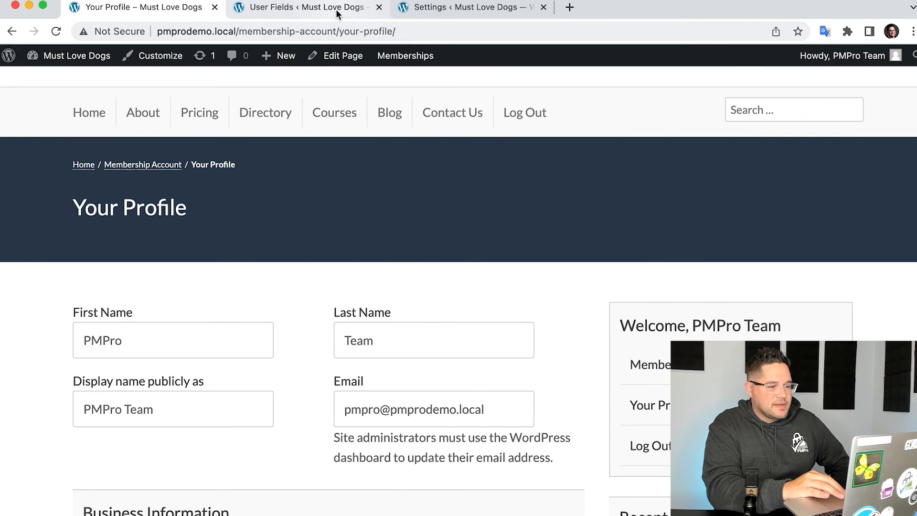
scroll(327, 262, "down", 3)
scroll(327, 262, "up", 1)
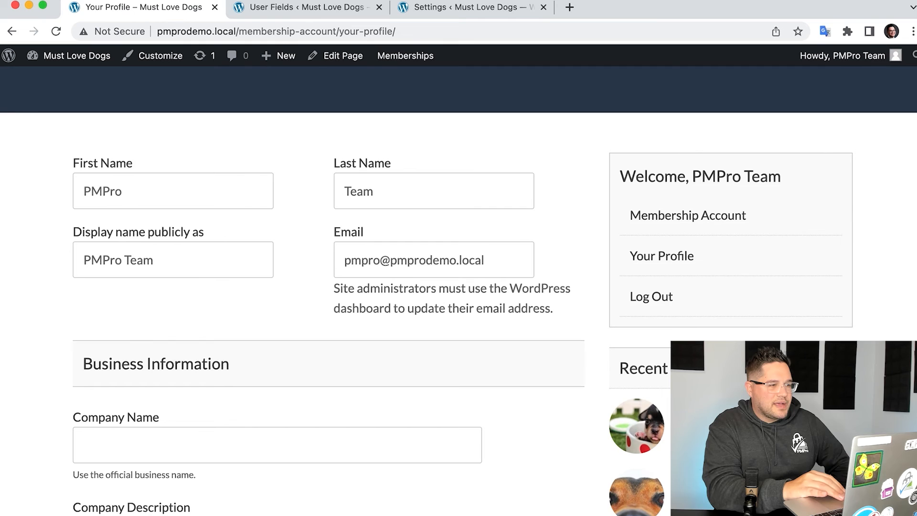
- Return to the WordPress admin, open a member's user record for editing, and examine its Business Information section
left_click(289, 6)
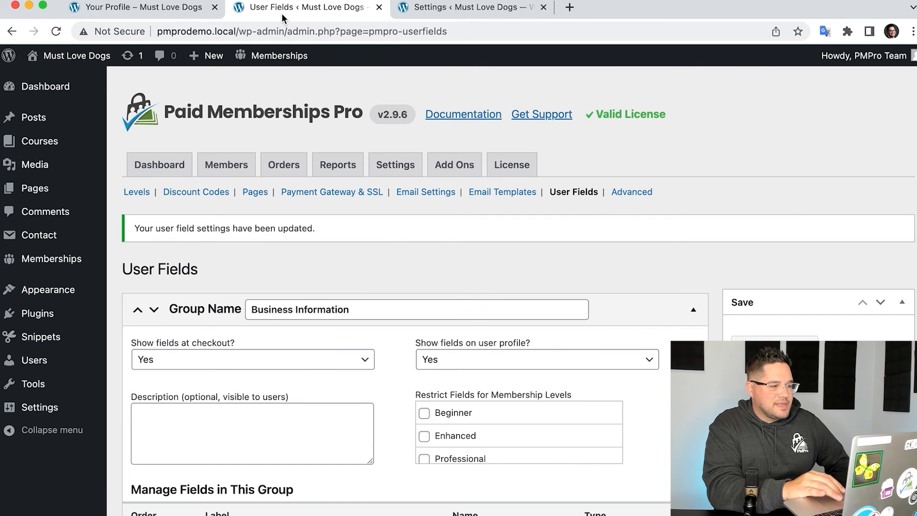
left_click(48, 365)
left_click(190, 277)
scroll(462, 302, "down", 15)
scroll(463, 301, "down", 15)
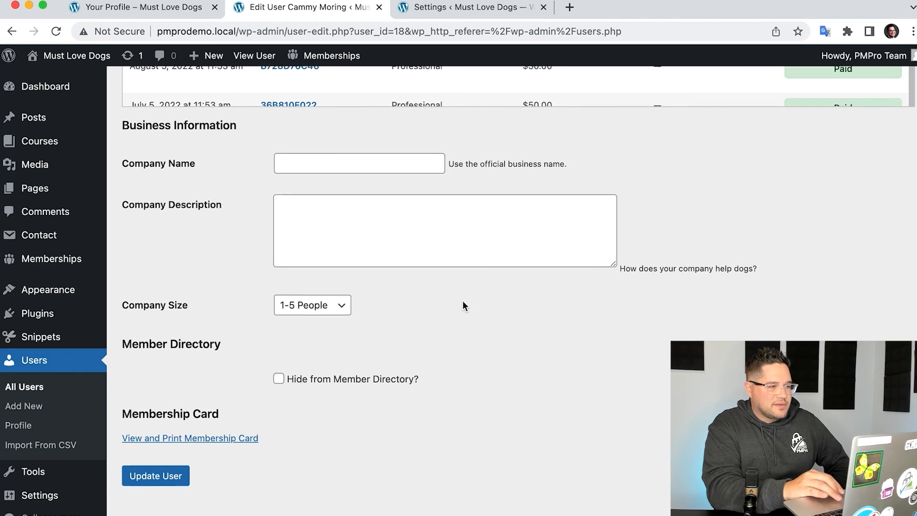